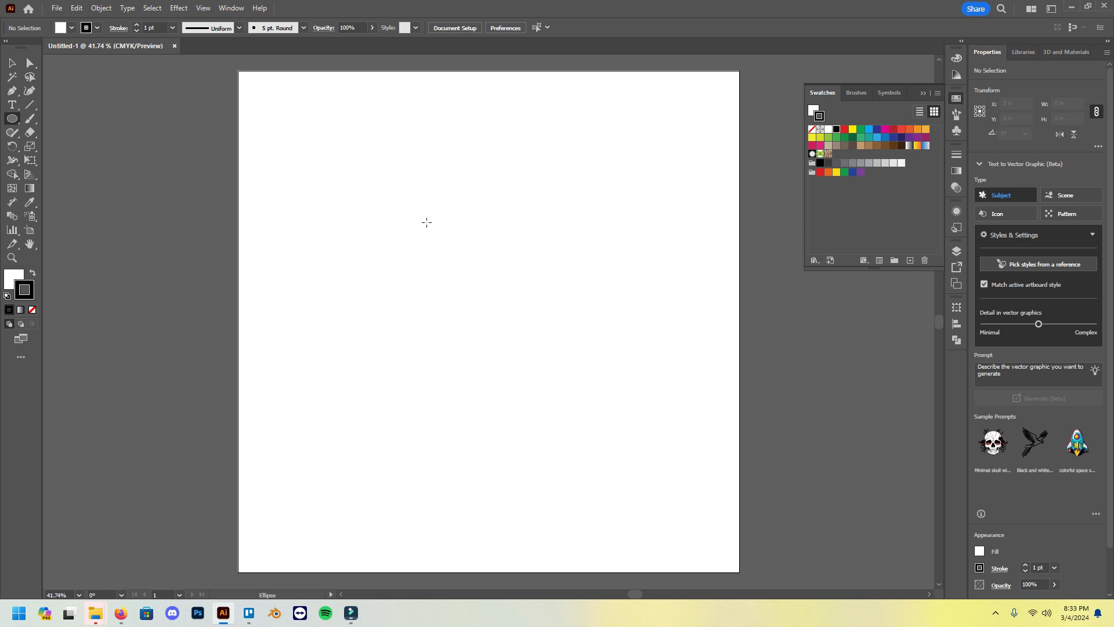
# Draw a circle about 23 in in diameter on the artboard, filled with solid green and without a stroke.
pyautogui.moveTo(300, 120); pyautogui.dragTo(685, 505)
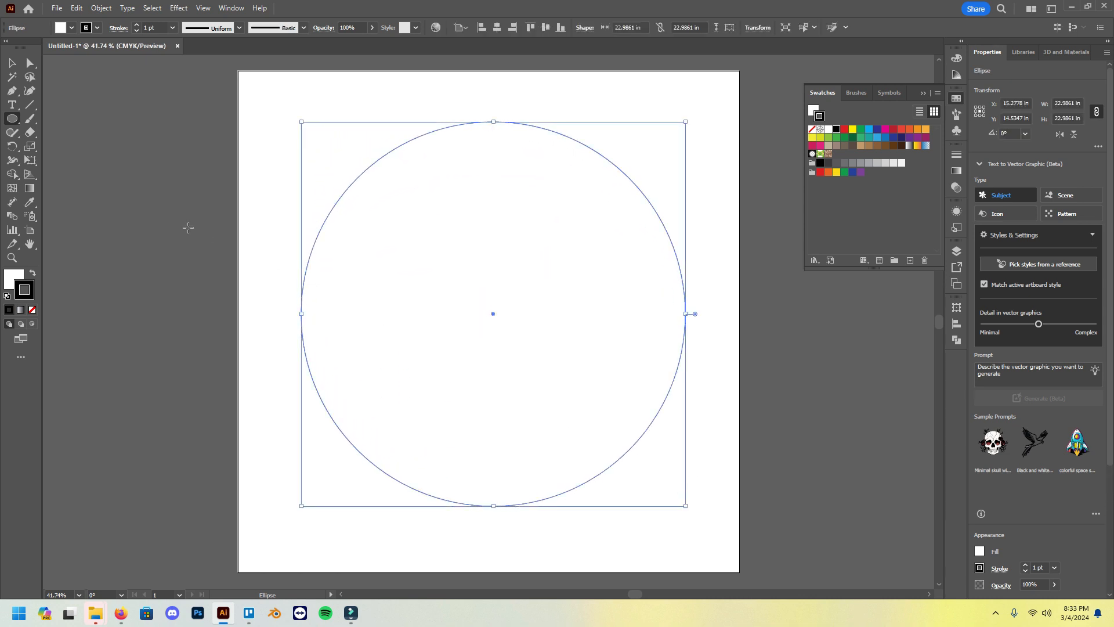
pyautogui.click(13, 65)
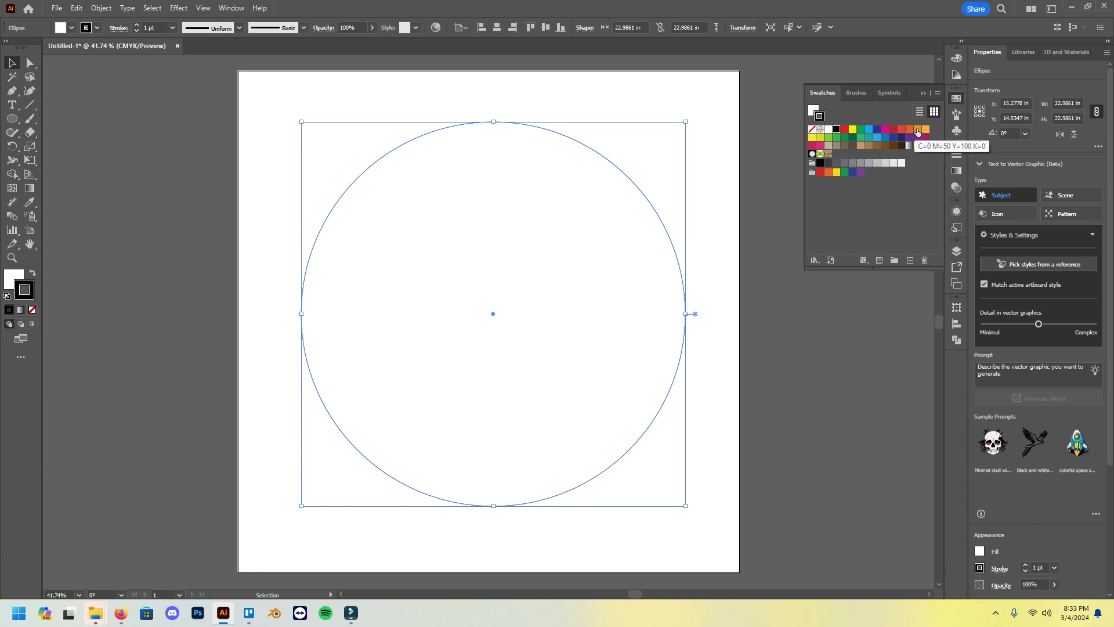
pyautogui.click(844, 138)
pyautogui.click(33, 274)
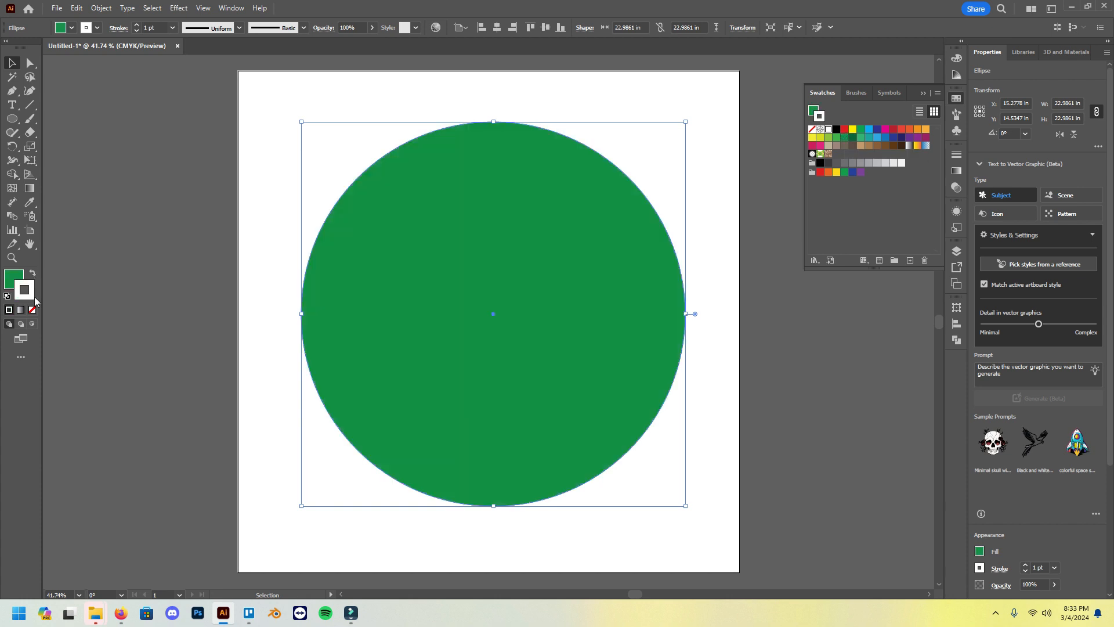
pyautogui.press('/')
pyautogui.click(90, 94)
pyautogui.click(656, 287)
pyautogui.click(726, 297)
pyautogui.click(688, 311)
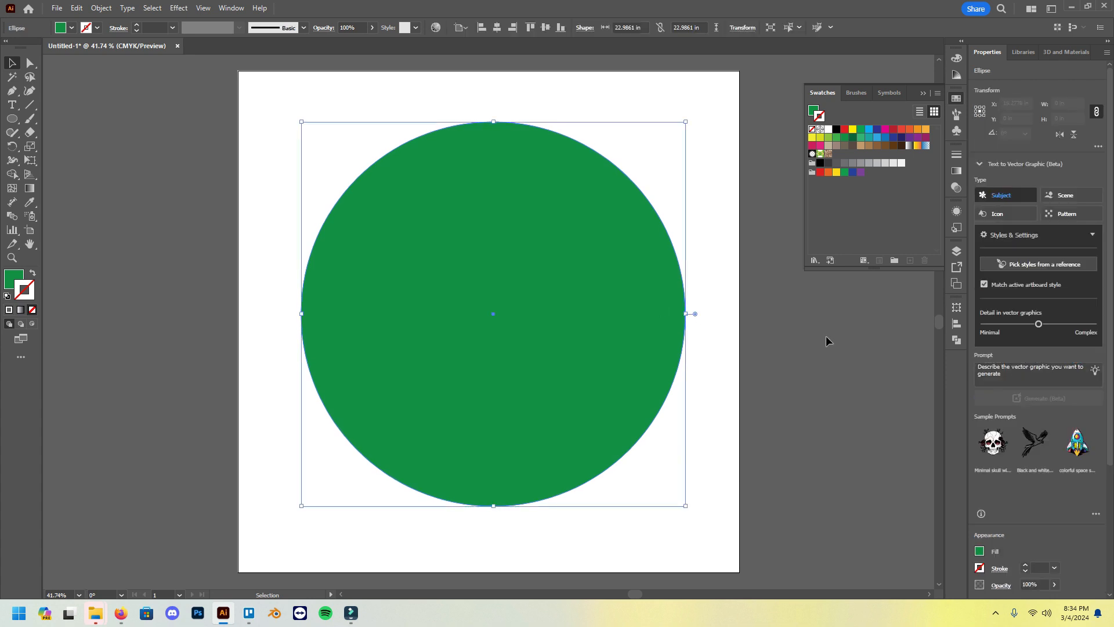
# Rename Layer 1 as Print.
pyautogui.click(956, 250)
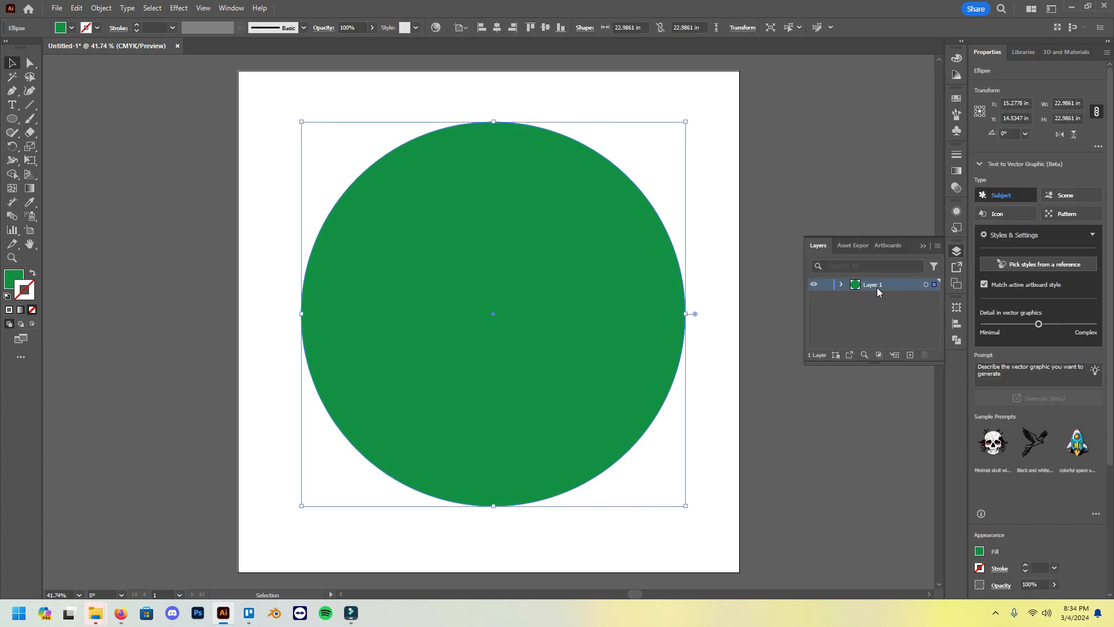
pyautogui.doubleClick(883, 289)
pyautogui.write('Print')
pyautogui.press('Return')
pyautogui.click(847, 184)
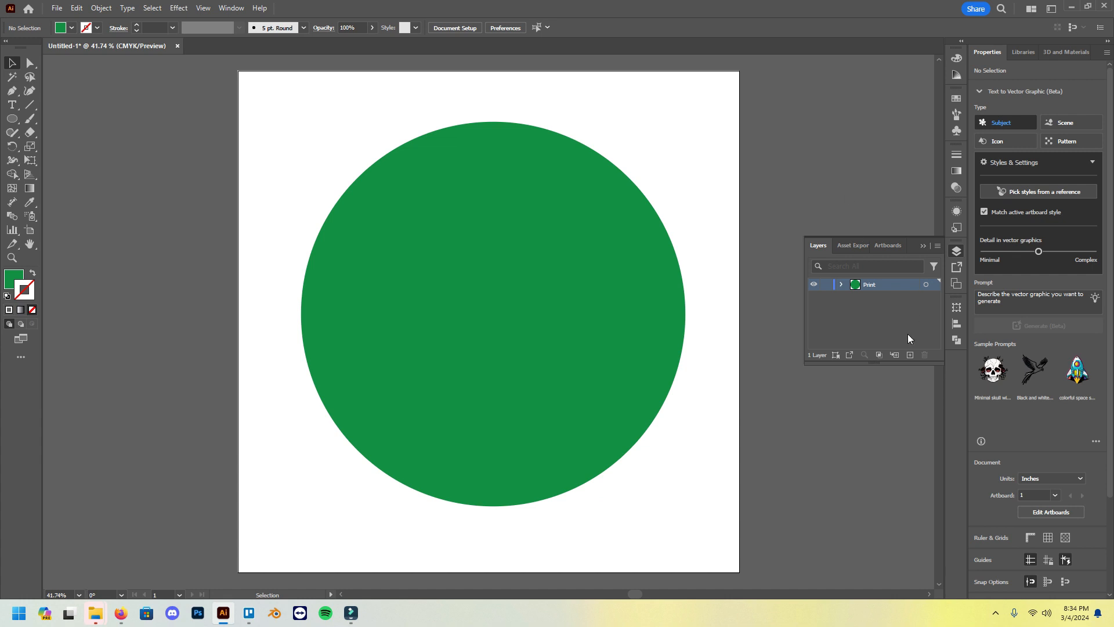
# Add a new layer named CutContour above the Print layer.
pyautogui.click(909, 354)
pyautogui.write('Cut')
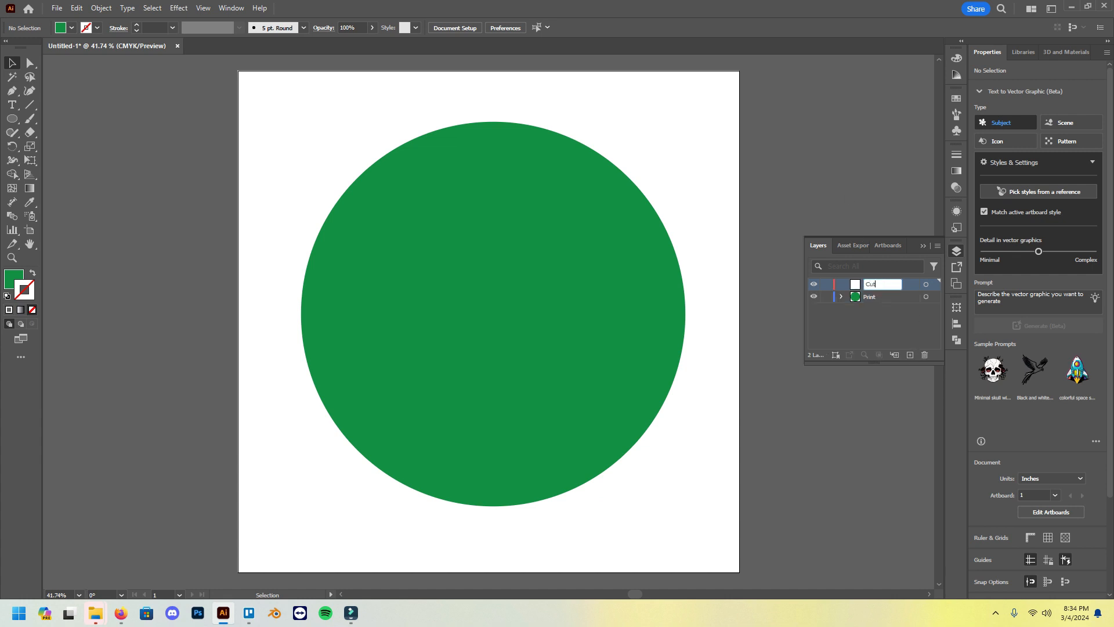
pyautogui.write('Contour')
pyautogui.click(865, 219)
# Copy the green circle on the Print layer.
pyautogui.click(546, 191)
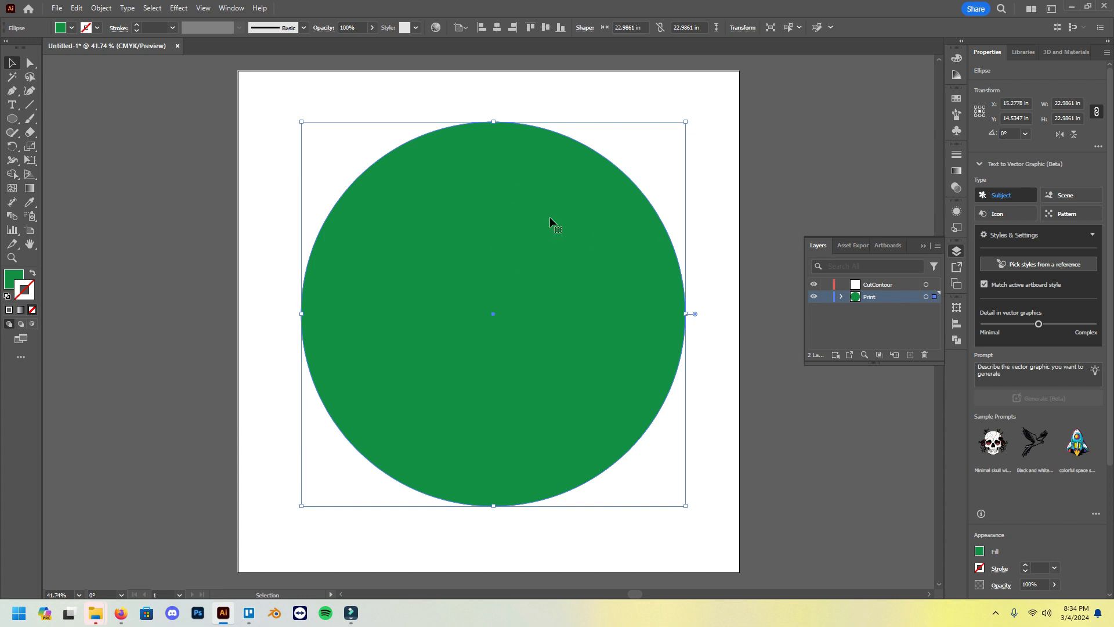
pyautogui.press('a')
pyautogui.press('v')
pyautogui.click(774, 192)
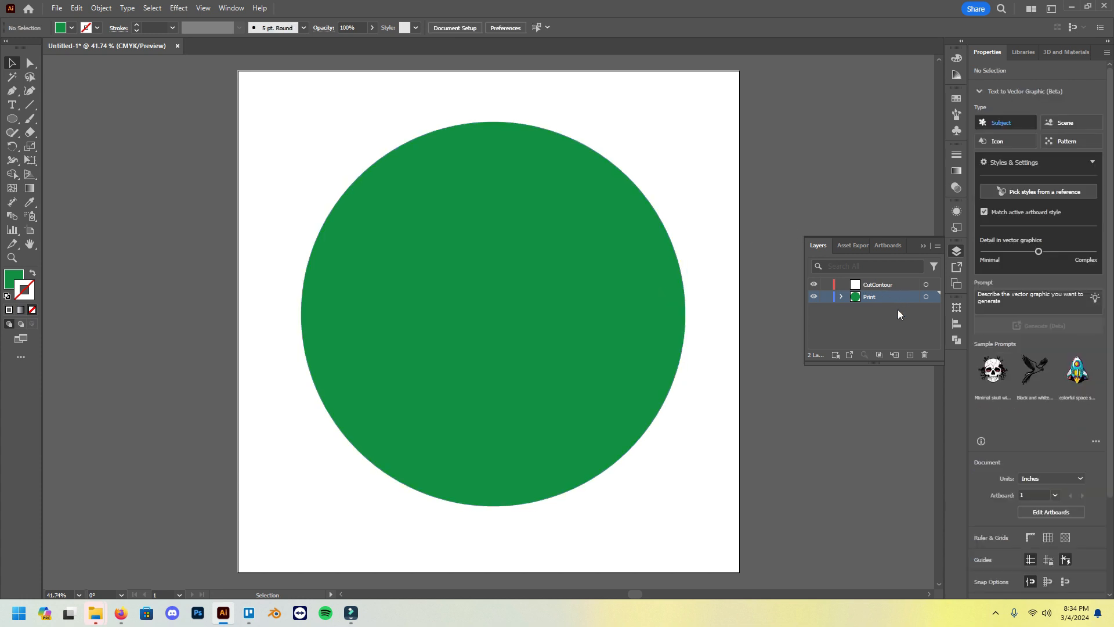
# Offset the path of the green circle outward by 0.5 in with round joins.
pyautogui.click(525, 226)
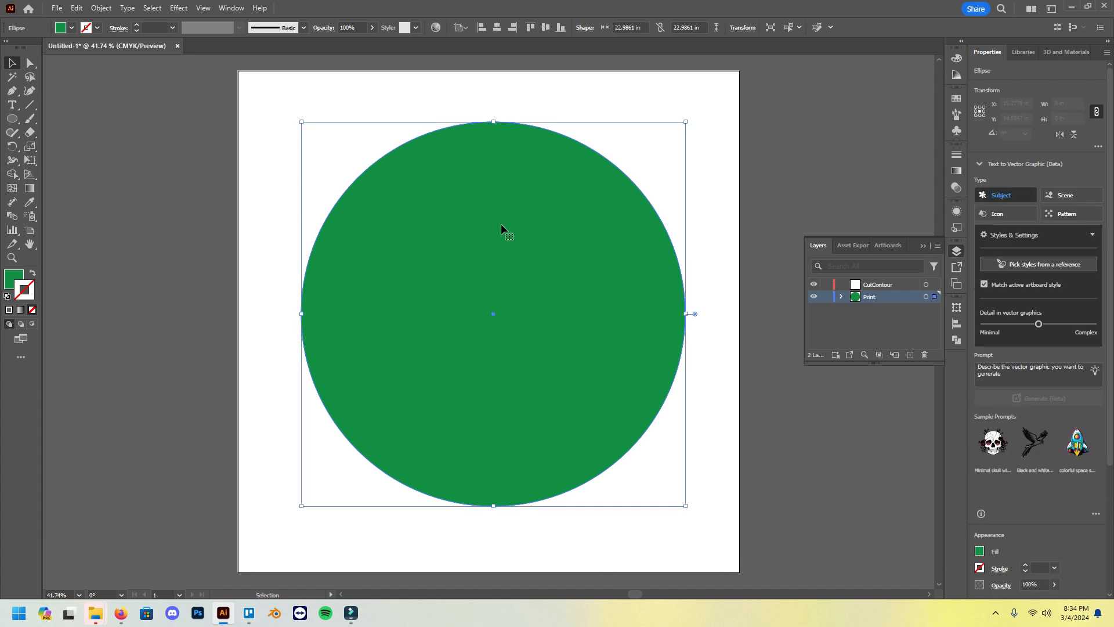
pyautogui.click(101, 8)
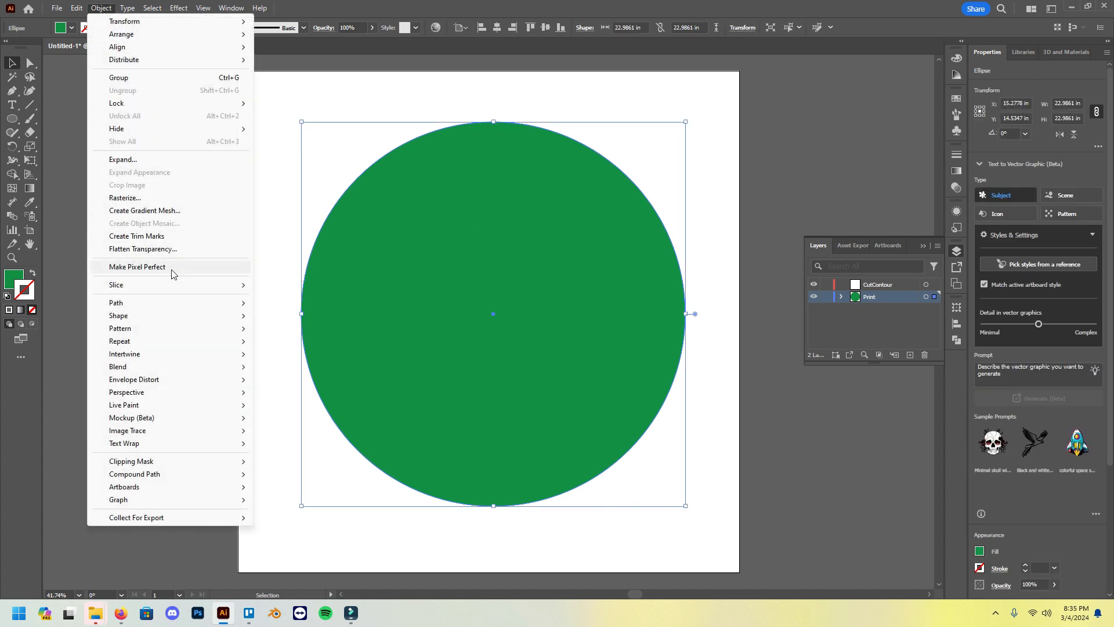
pyautogui.moveTo(172, 302)
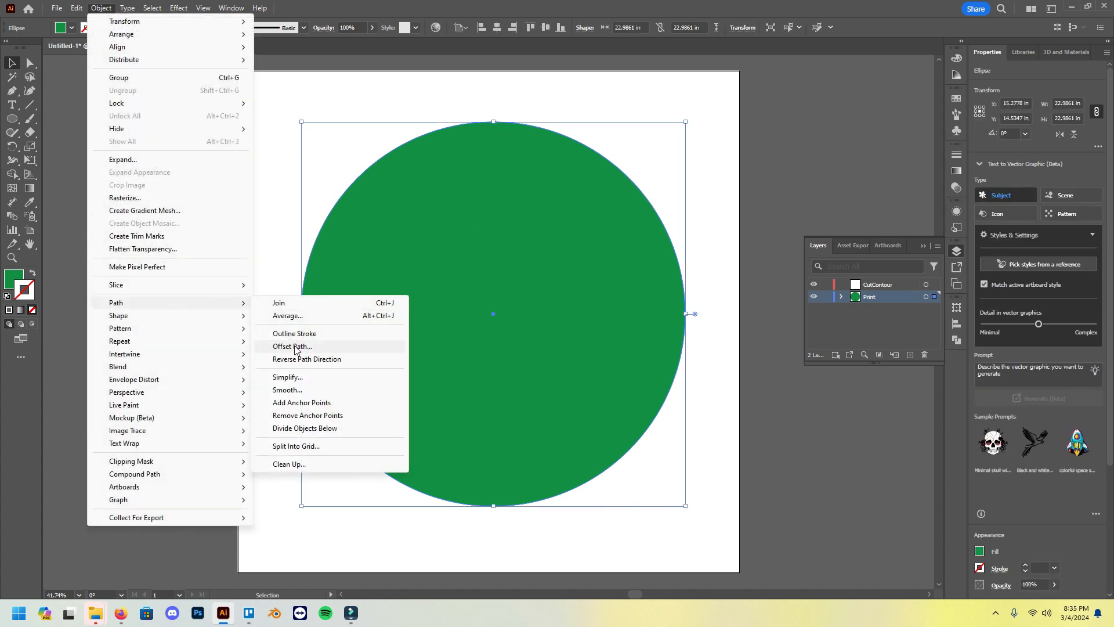
pyautogui.click(296, 347)
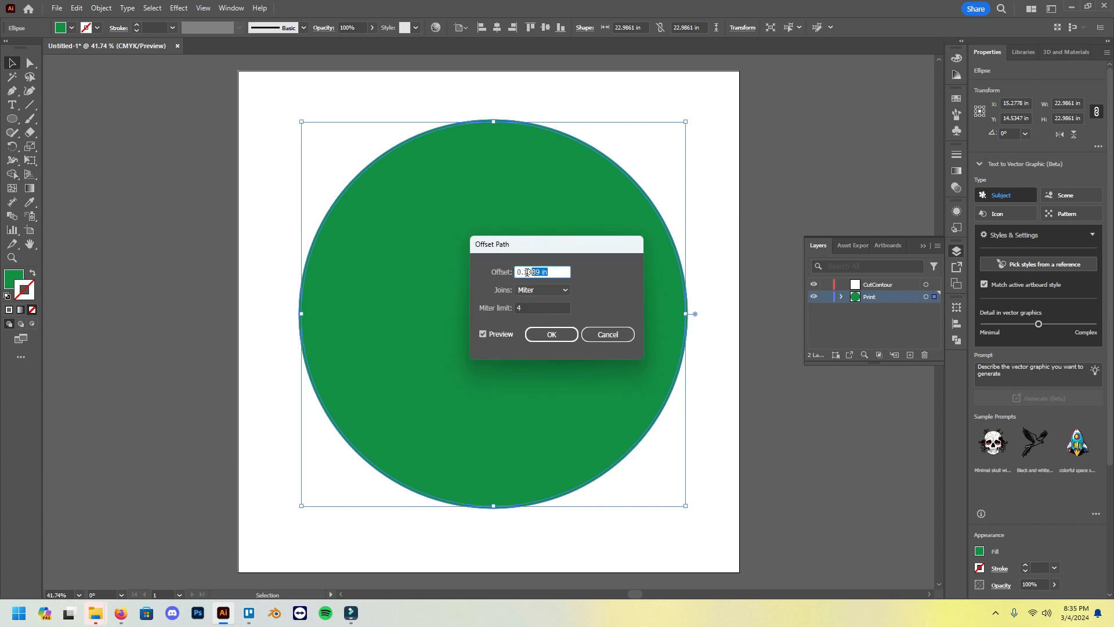
pyautogui.write('.5')
pyautogui.click(556, 291)
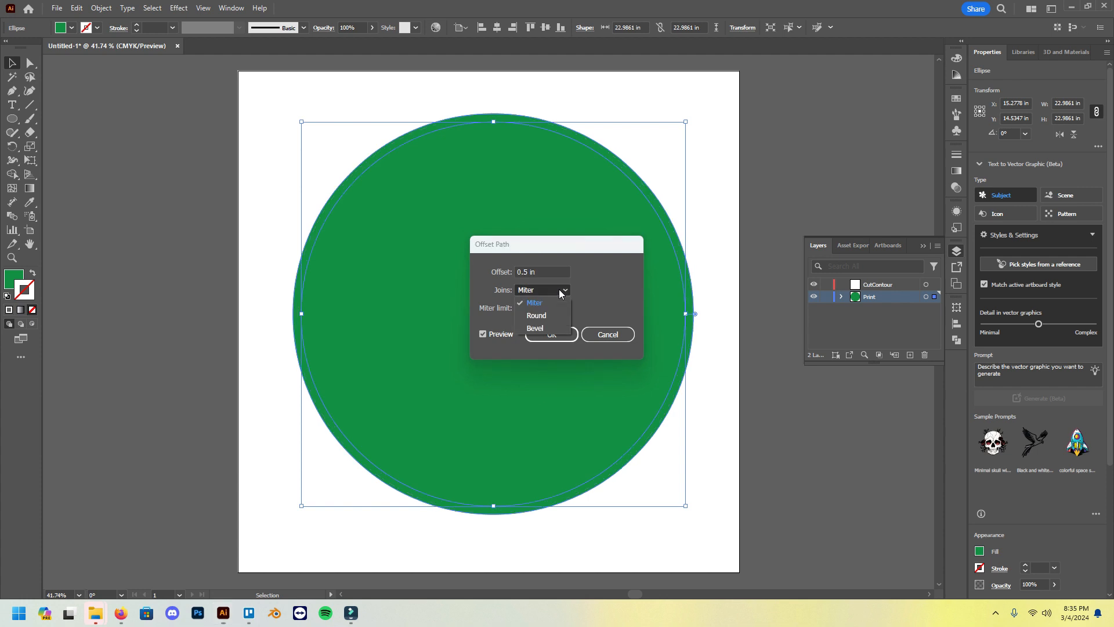
pyautogui.click(557, 319)
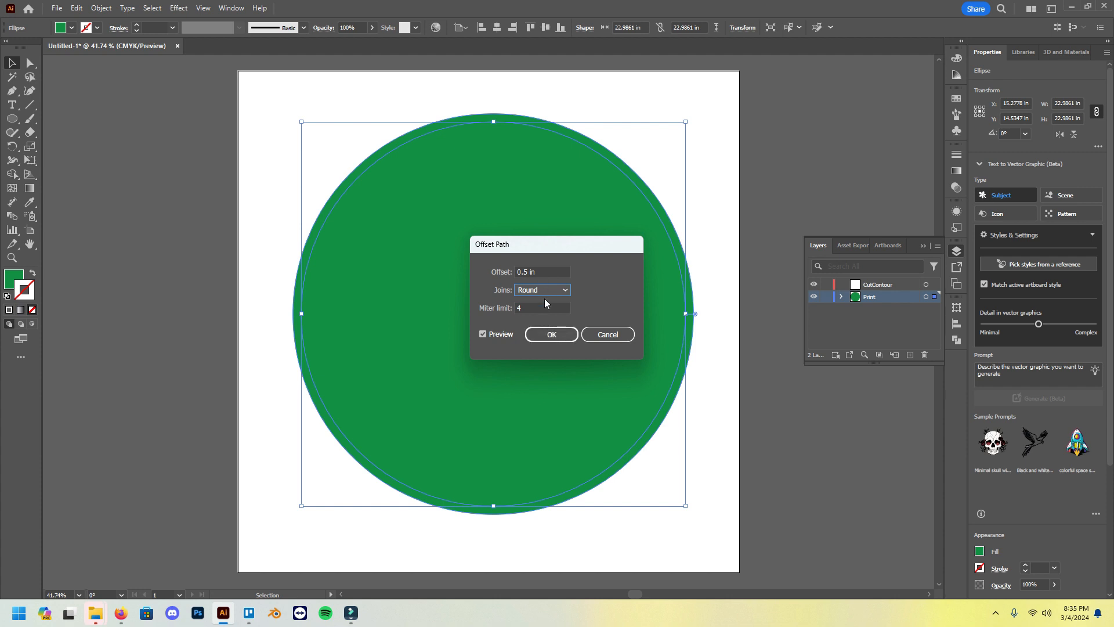
pyautogui.click(568, 339)
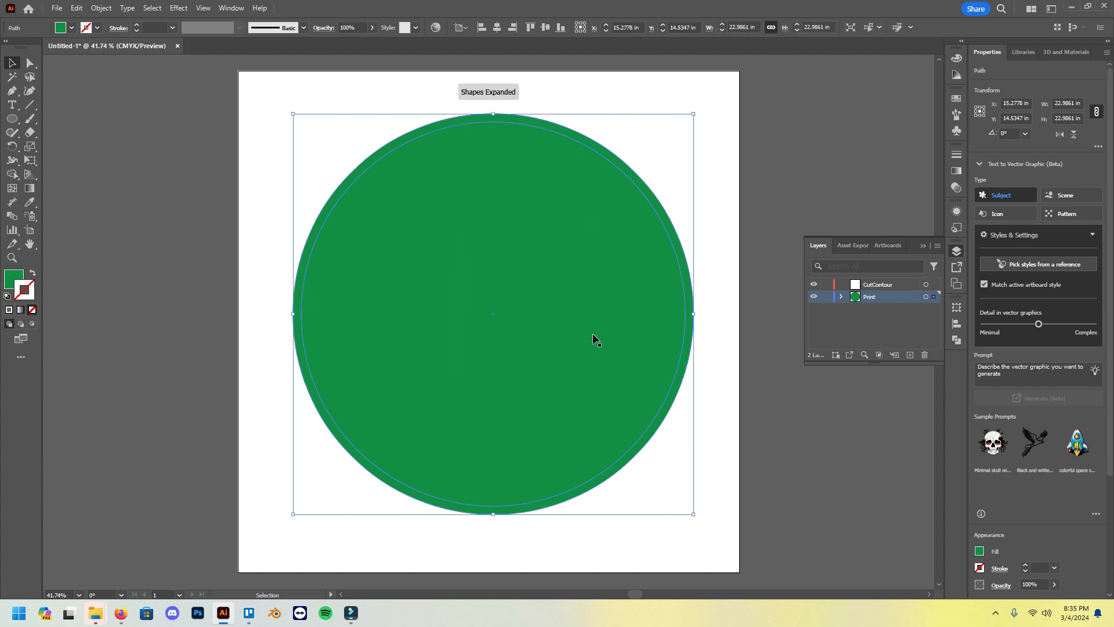
pyautogui.scroll(5, 694, 316)
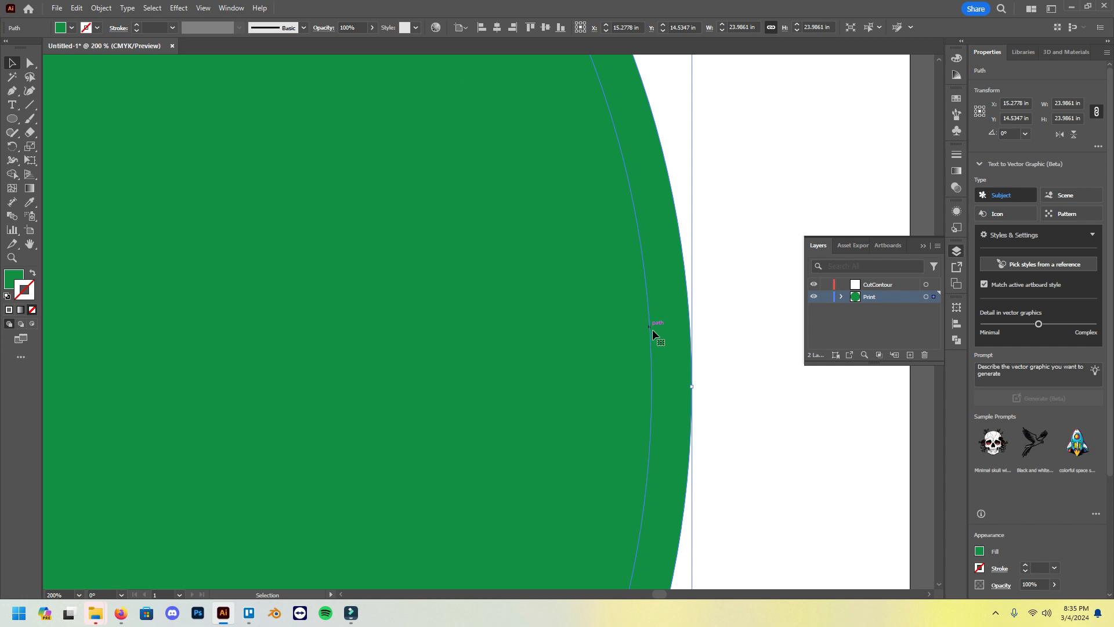
pyautogui.scroll(-6, 678, 319)
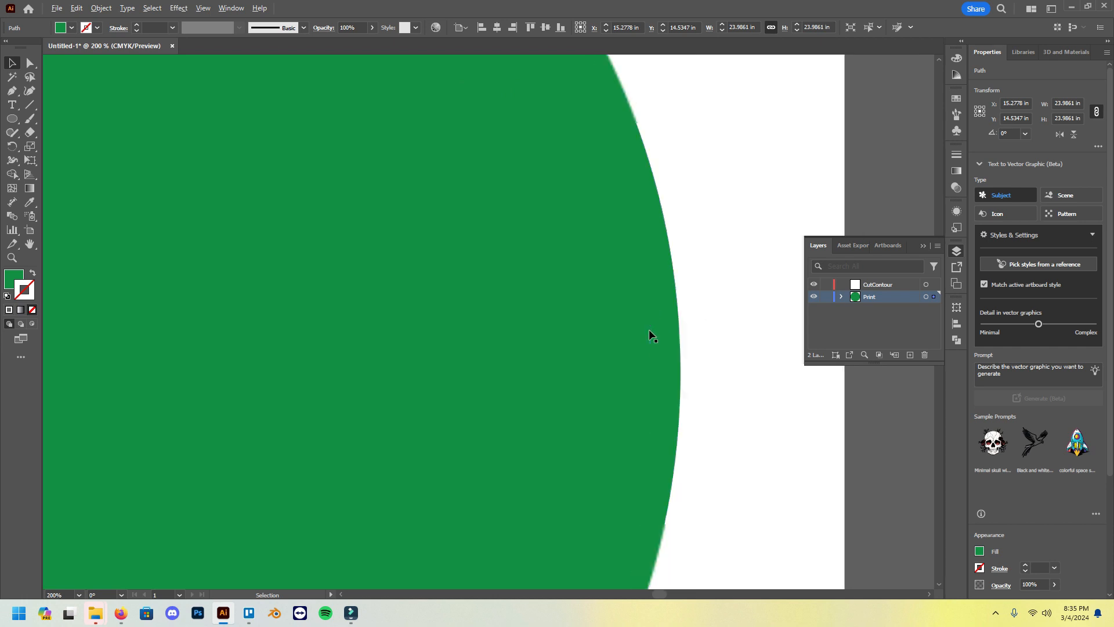
pyautogui.scroll(1, 571, 358)
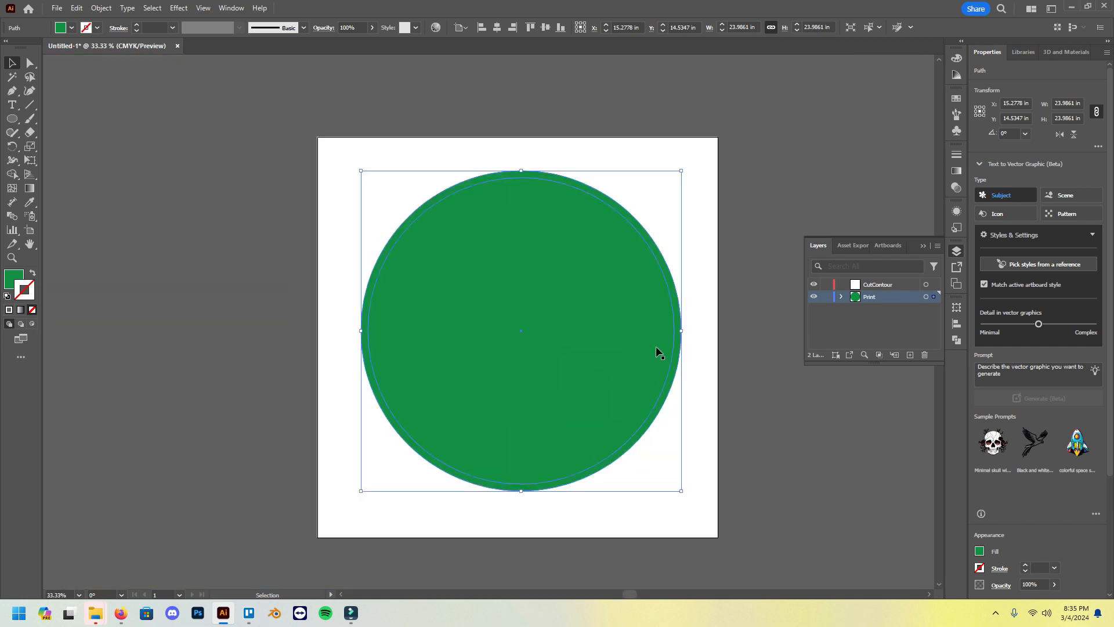
pyautogui.click(757, 299)
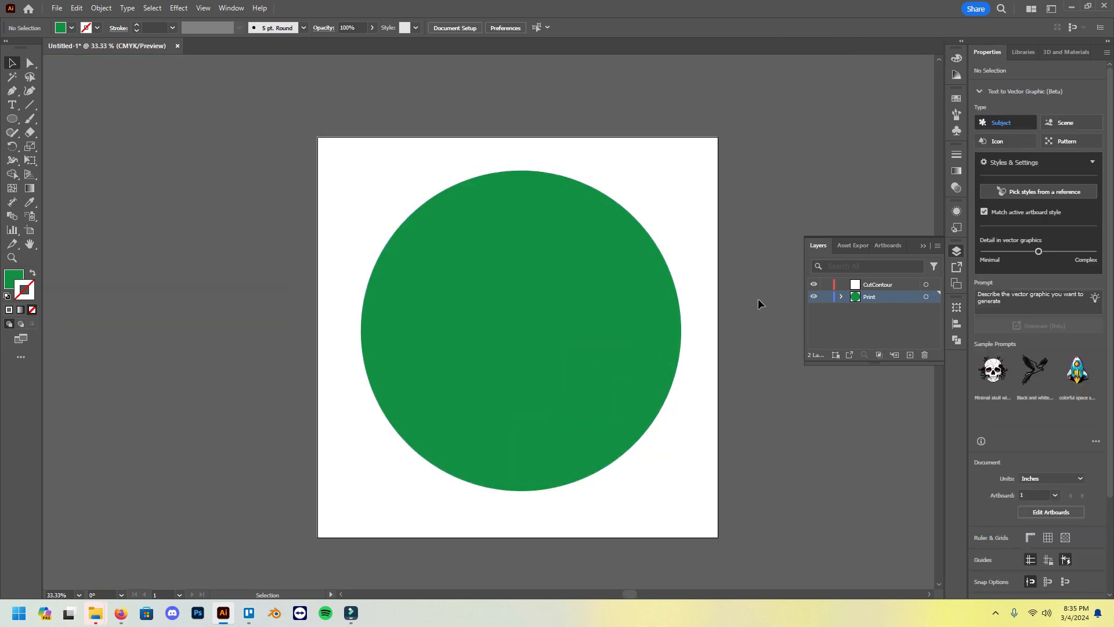
# Paste the copied original circle in place in front on the CutContour layer.
pyautogui.click(904, 284)
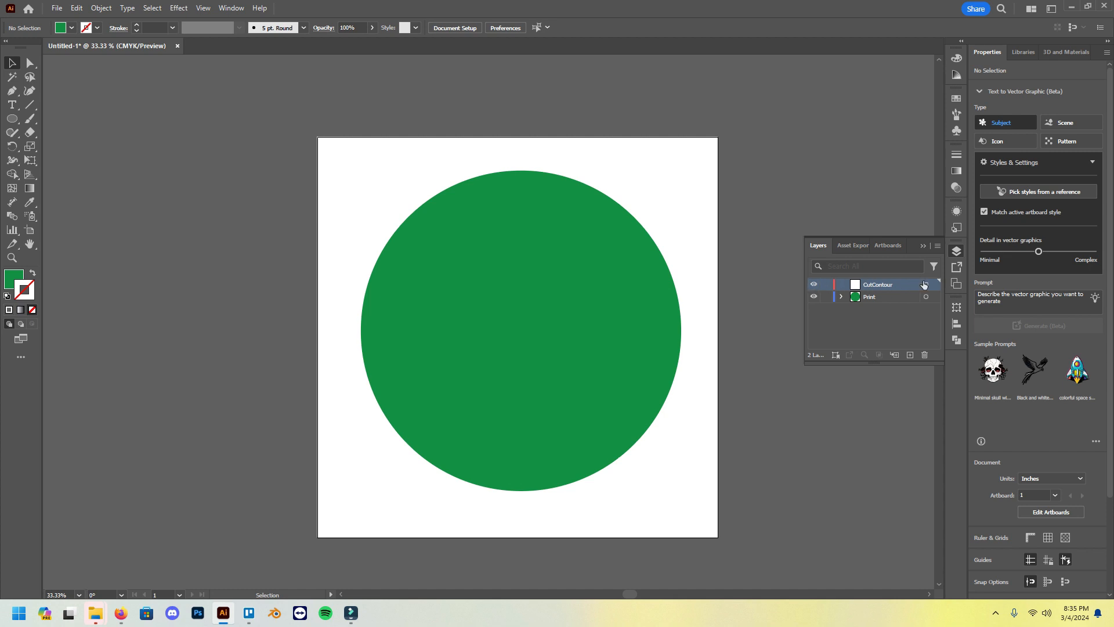
pyautogui.press('a')
pyautogui.hotkey('ctrl', 'f')
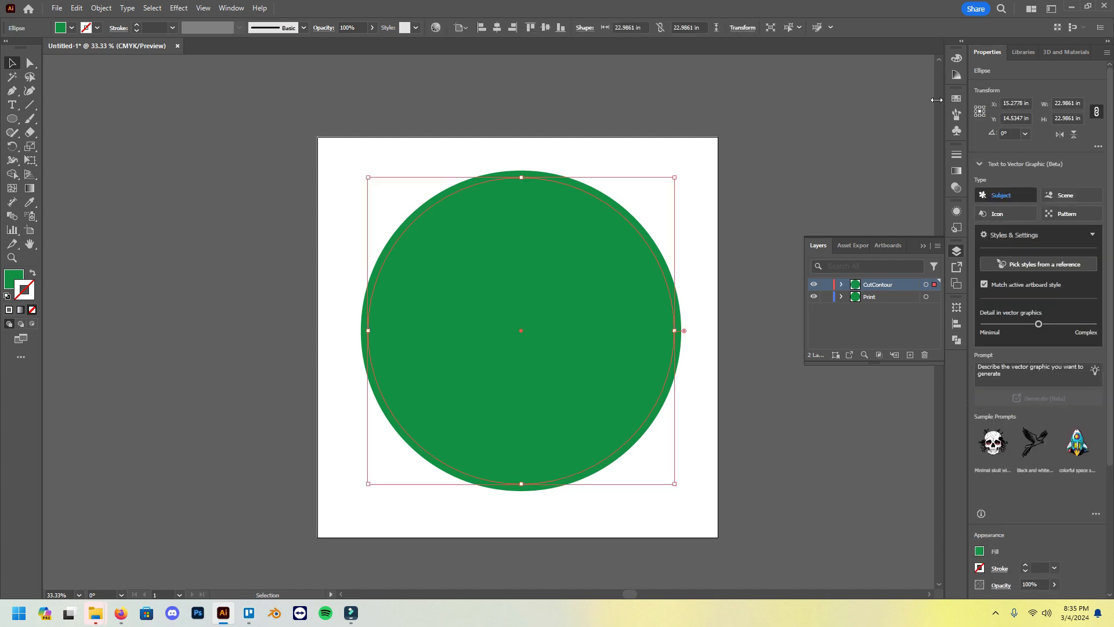
# Give the circle on the CutContour layer a magenta stroke of C 0, M 100, Y 0, K 0 and no fill.
pyautogui.click(13, 281)
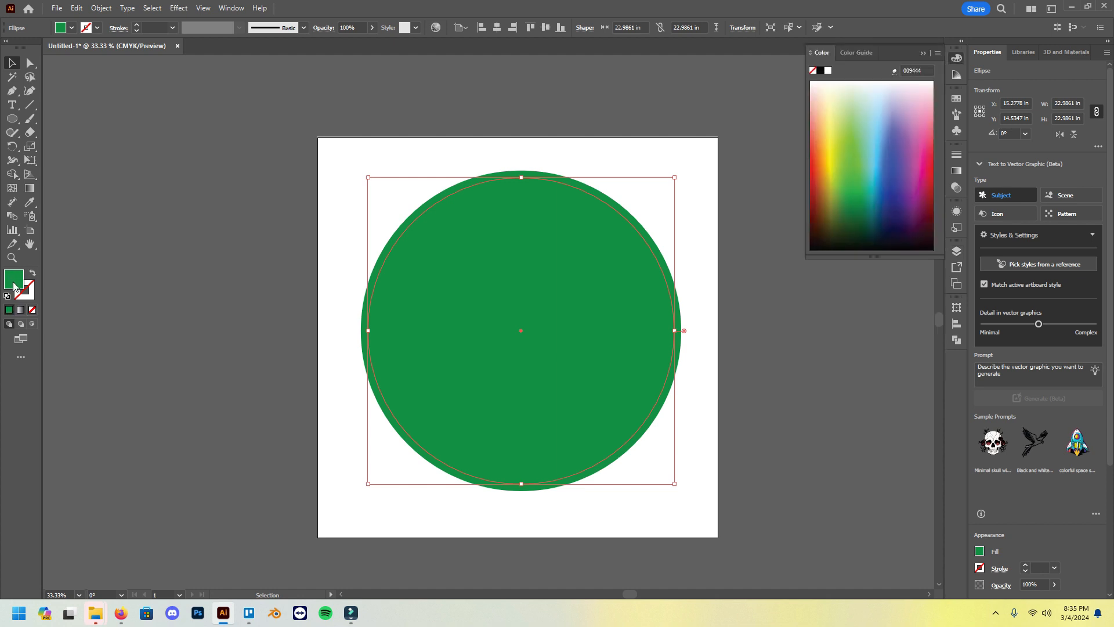
pyautogui.doubleClick(14, 286)
pyautogui.doubleClick(968, 293)
pyautogui.write('100')
pyautogui.press('Tab')
pyautogui.moveTo(985, 306); pyautogui.dragTo(947, 319)
pyautogui.write('00')
pyautogui.moveTo(987, 277); pyautogui.dragTo(976, 277)
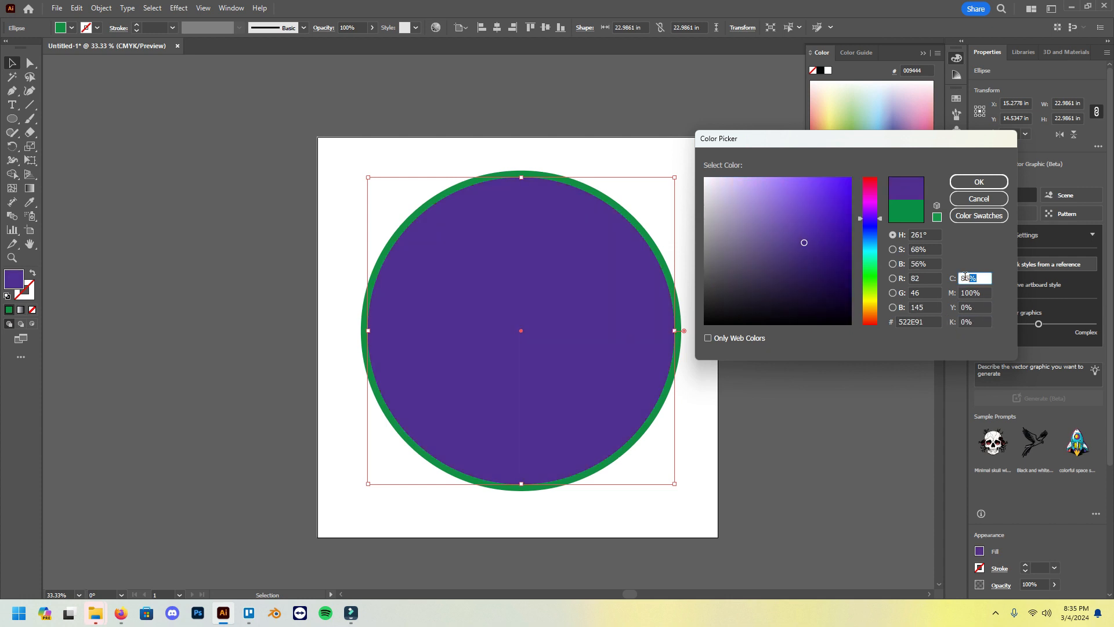
pyautogui.write('0')
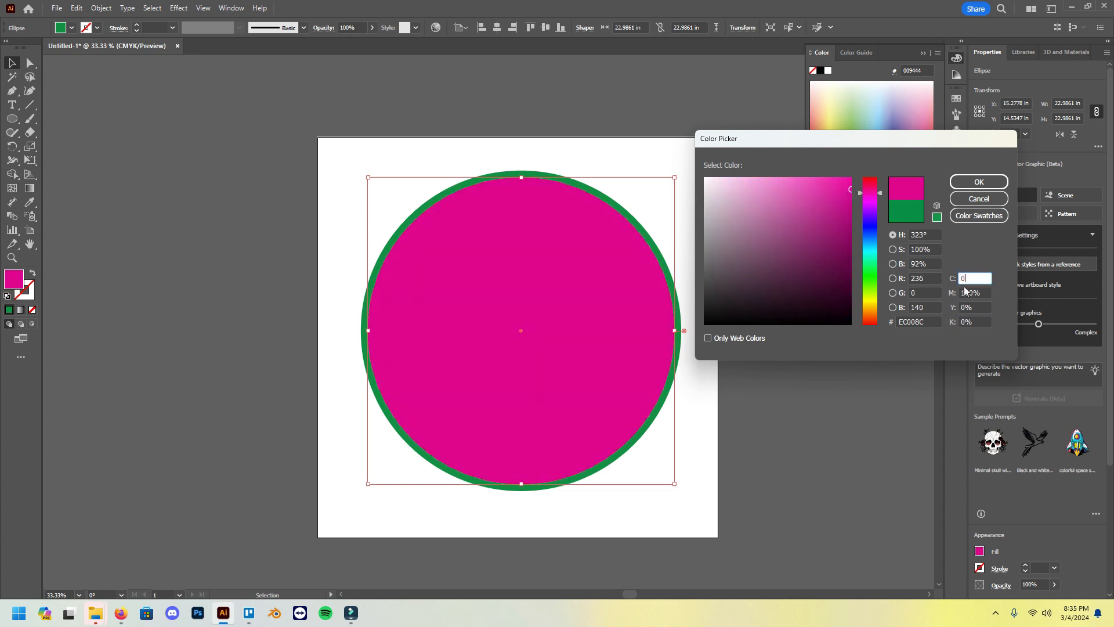
pyautogui.click(979, 182)
pyautogui.click(32, 273)
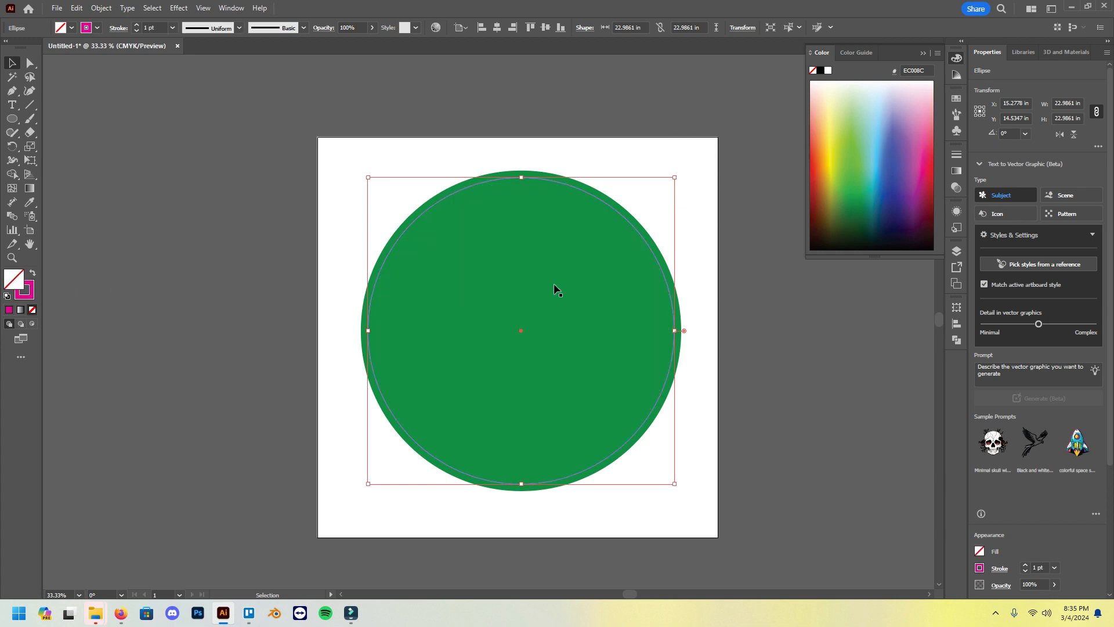
pyautogui.scroll(1, 676, 348)
pyautogui.click(767, 384)
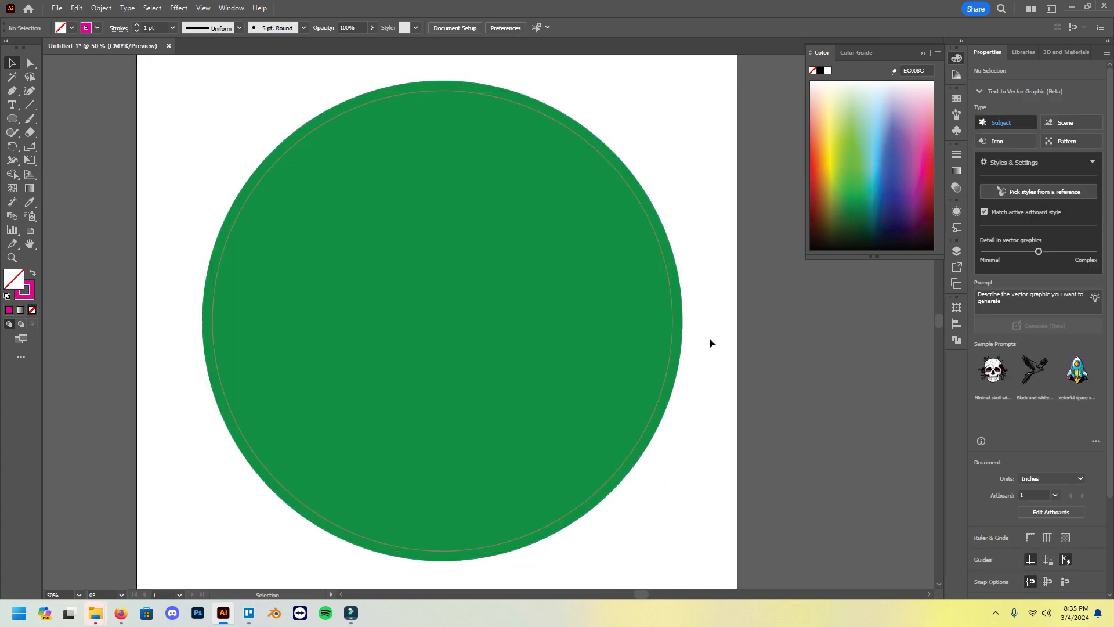
# Set the magenta cut line's stroke weight to 7 pt.
pyautogui.click(673, 321)
pyautogui.click(1024, 564)
pyautogui.click(1024, 564)
pyautogui.click(1024, 564)
pyautogui.click(1025, 564)
pyautogui.click(1024, 564)
pyautogui.click(1025, 564)
pyautogui.click(851, 460)
pyautogui.click(673, 345)
pyautogui.scroll(-1, 702, 367)
pyautogui.click(763, 407)
pyautogui.hscroll(2, 763, 406)
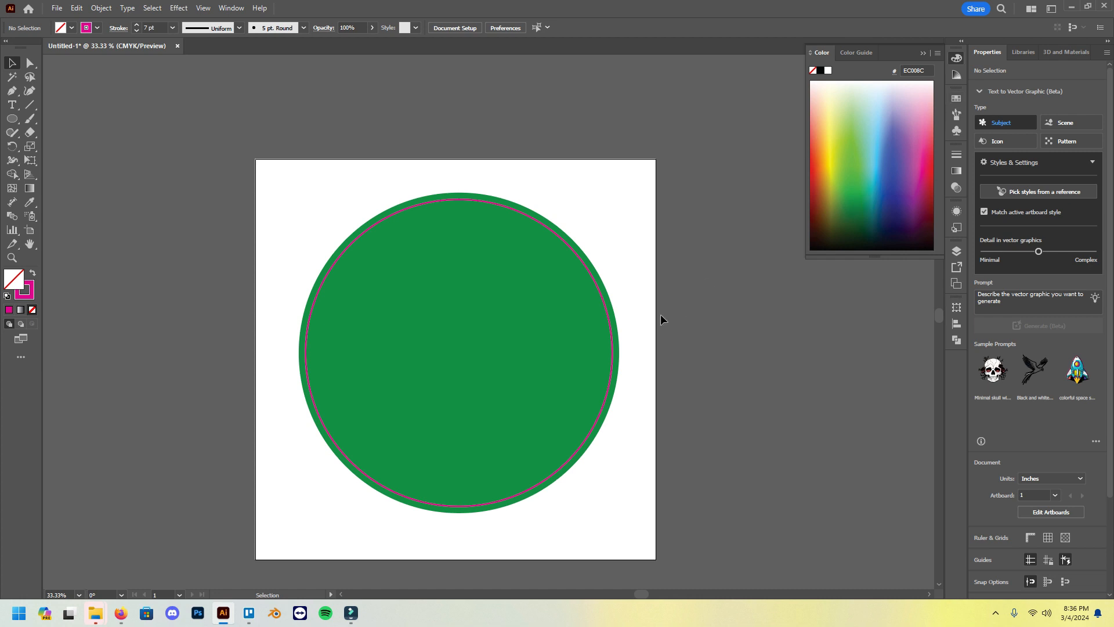
pyautogui.click(956, 252)
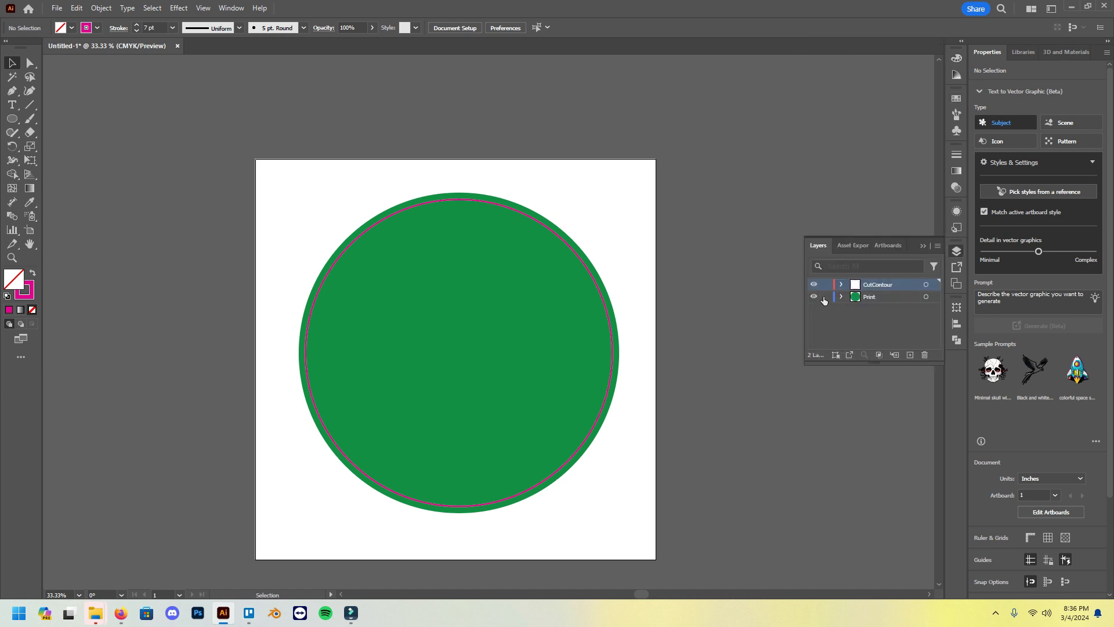
pyautogui.moveTo(617, 343); pyautogui.dragTo(689, 434)
pyautogui.moveTo(476, 529); pyautogui.dragTo(723, 412)
pyautogui.press('a')
pyautogui.hscroll(2, 611, 399)
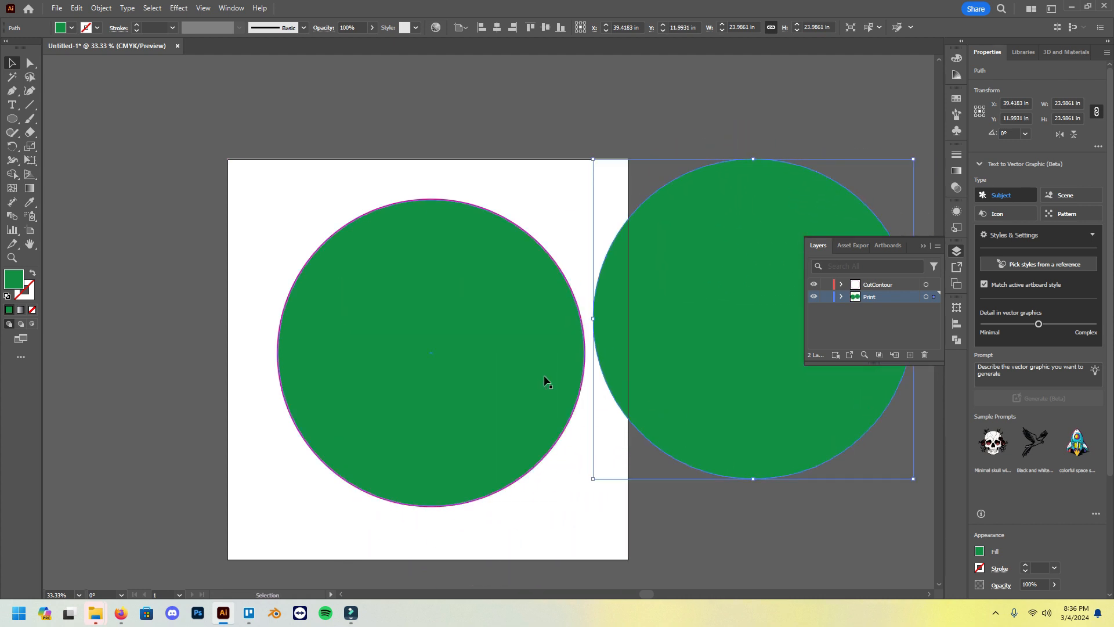
pyautogui.scroll(-1, 544, 375)
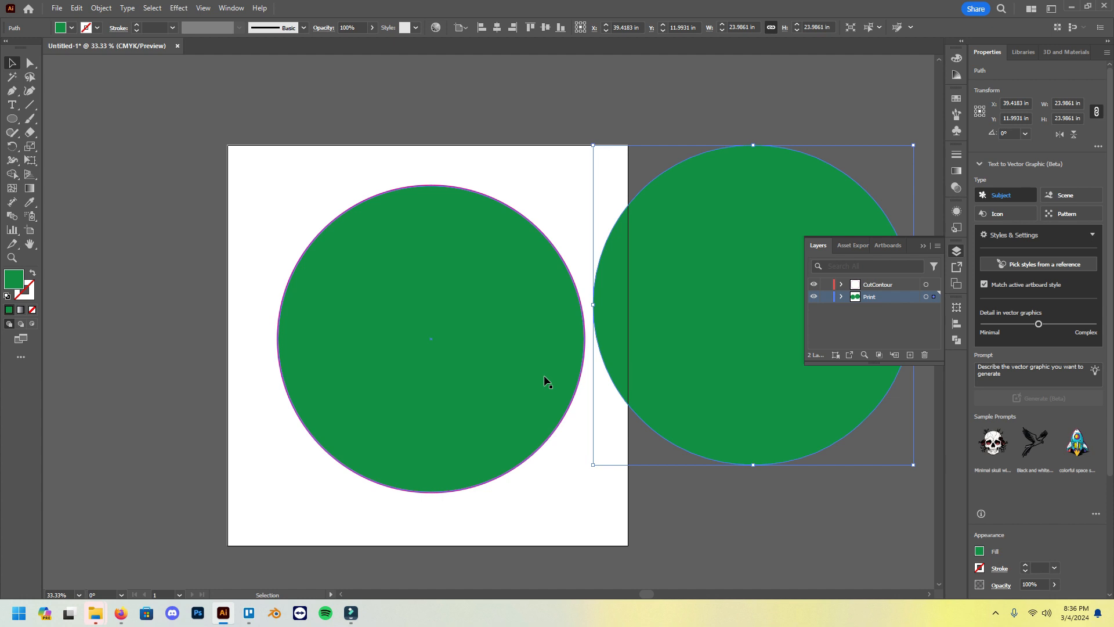
pyautogui.hotkey('ctrl', 'z')
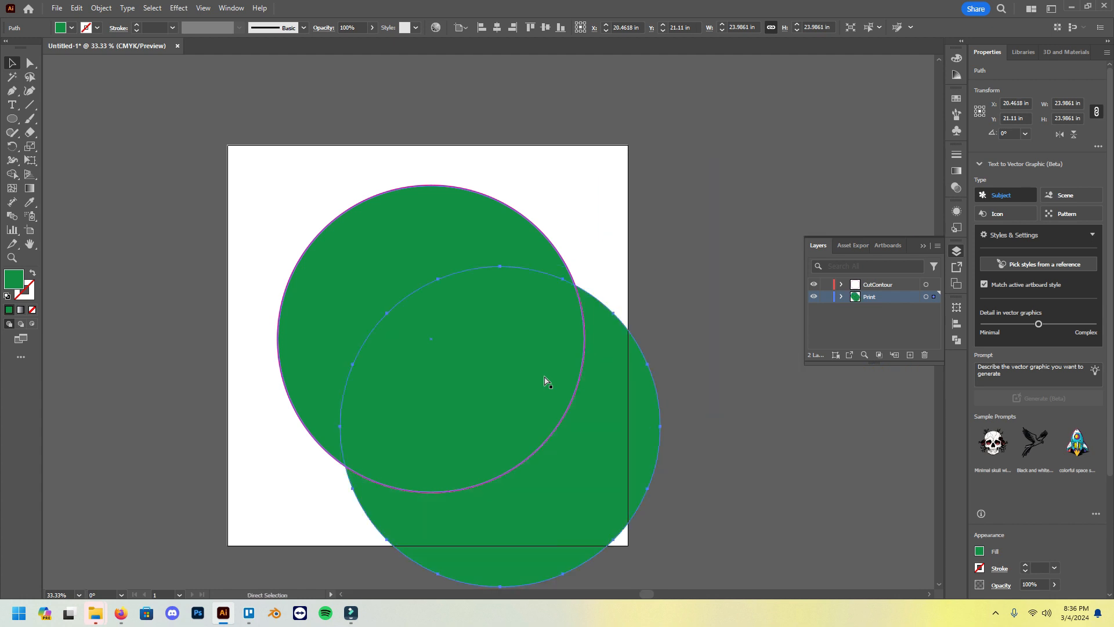
pyautogui.hotkey('ctrl', 'z')
pyautogui.click(645, 334)
# Move the larger green offset circle diagonally down and right, away from the cut line.
pyautogui.scroll(4, 592, 303)
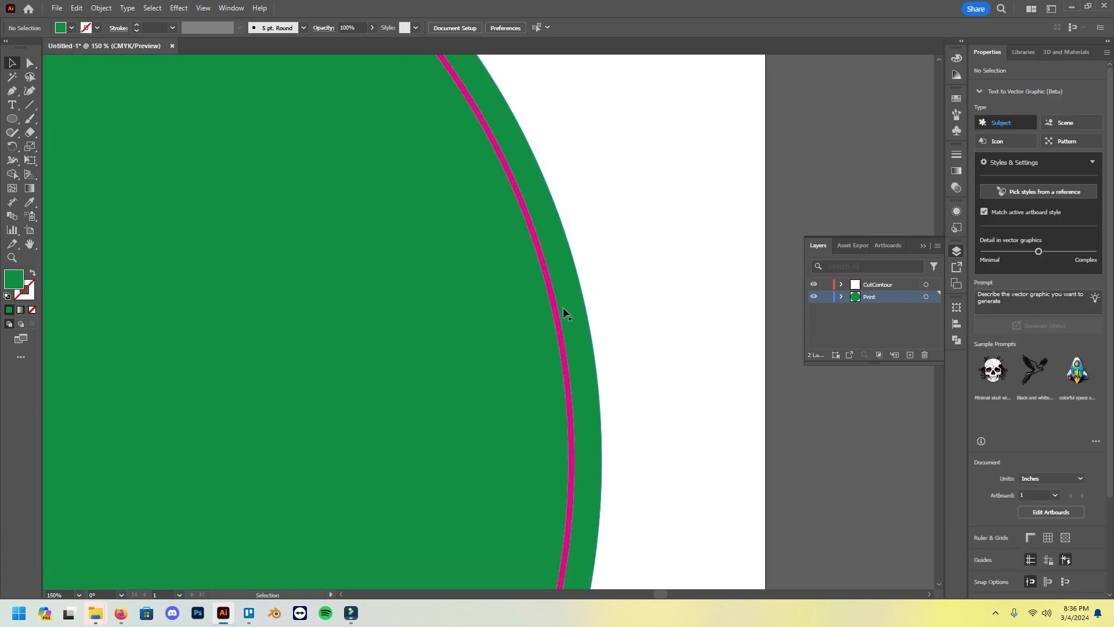
pyautogui.scroll(-4, 587, 298)
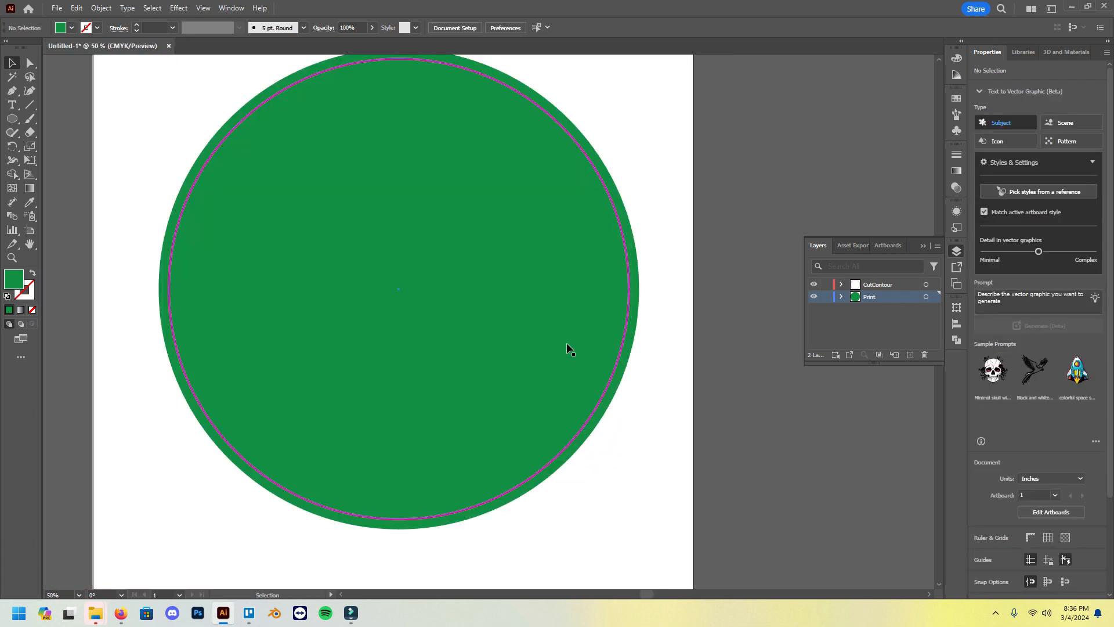
pyautogui.scroll(1, 568, 296)
pyautogui.moveTo(642, 291); pyautogui.dragTo(905, 502)
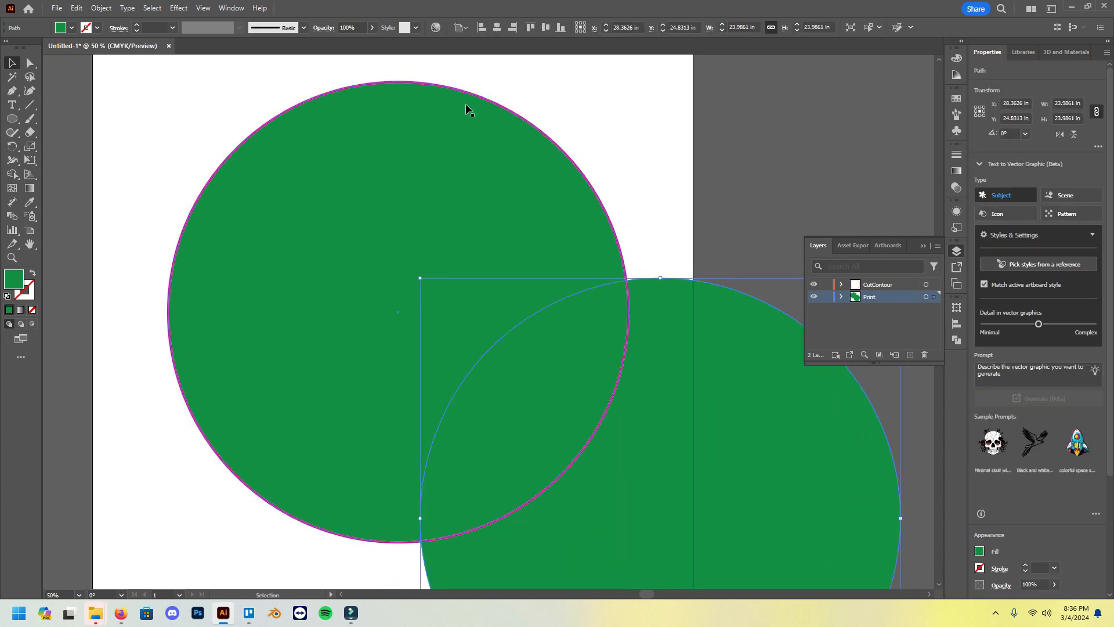
# Move the magenta cut line diagonally down and left, and undo both this move and the earlier green offset circle move.
pyautogui.moveTo(597, 199); pyautogui.dragTo(575, 227)
pyautogui.press('a')
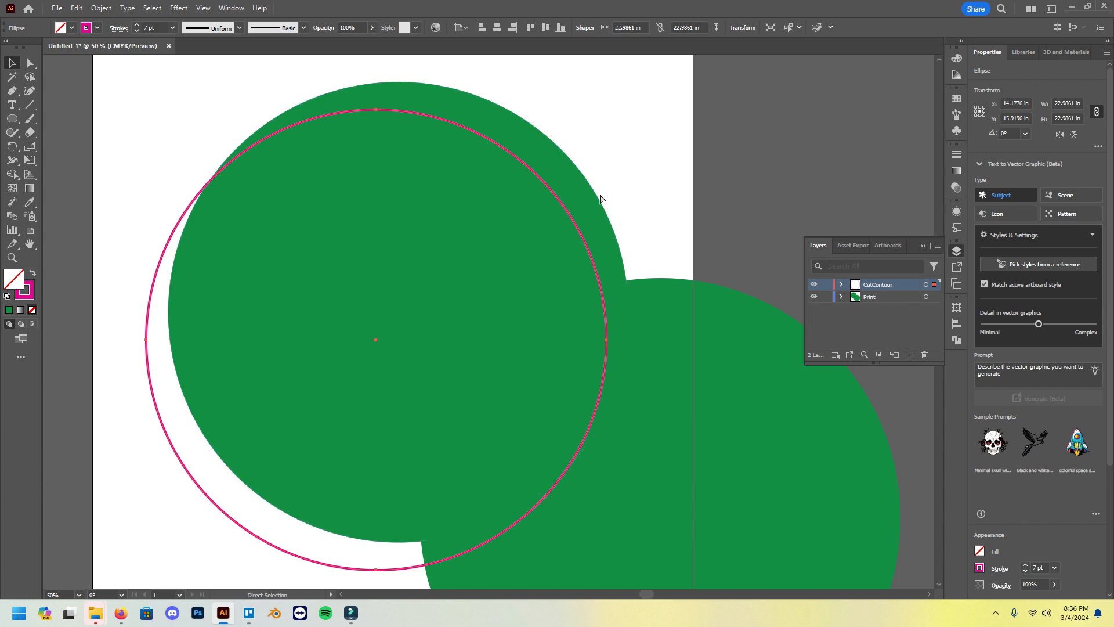
pyautogui.hotkey('ctrl', 'z')
pyautogui.hotkey('ctrl', 'z')
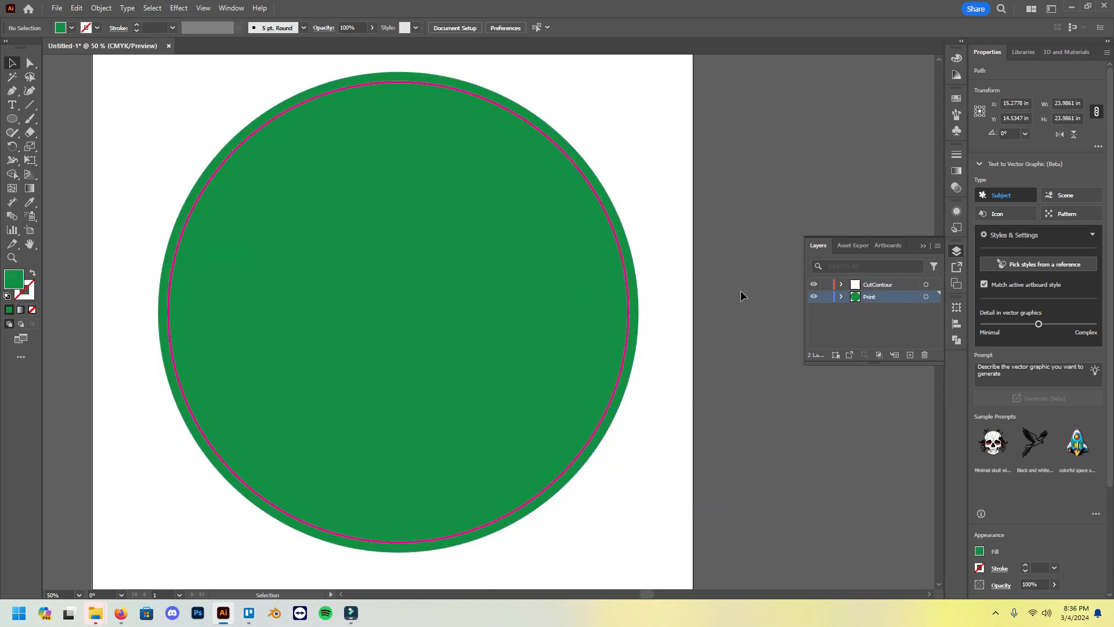
pyautogui.click(744, 290)
# Add the cut line's magenta stroke color to the Swatches as a new swatch.
pyautogui.scroll(-1, 608, 297)
pyautogui.hscroll(1, 608, 294)
pyautogui.scroll(1, 465, 283)
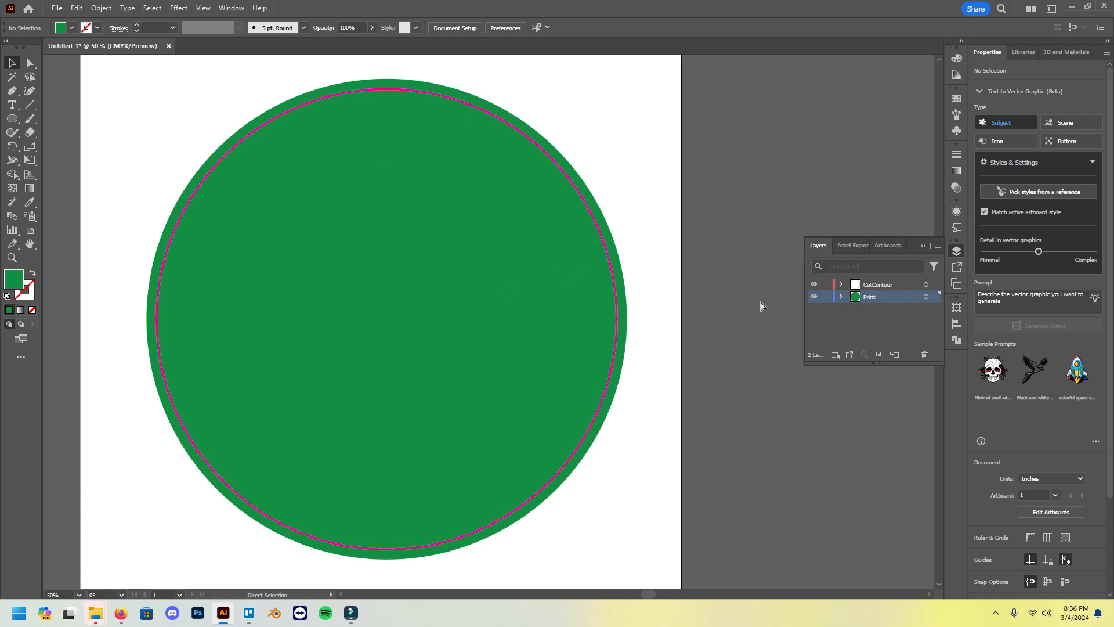
pyautogui.click(618, 310)
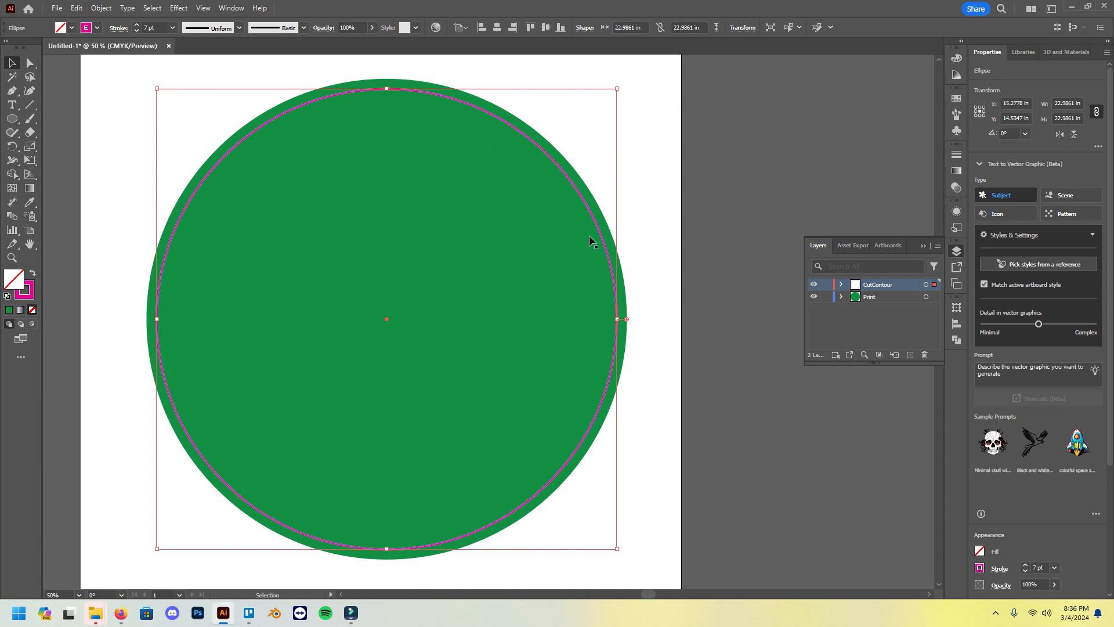
pyautogui.click(956, 99)
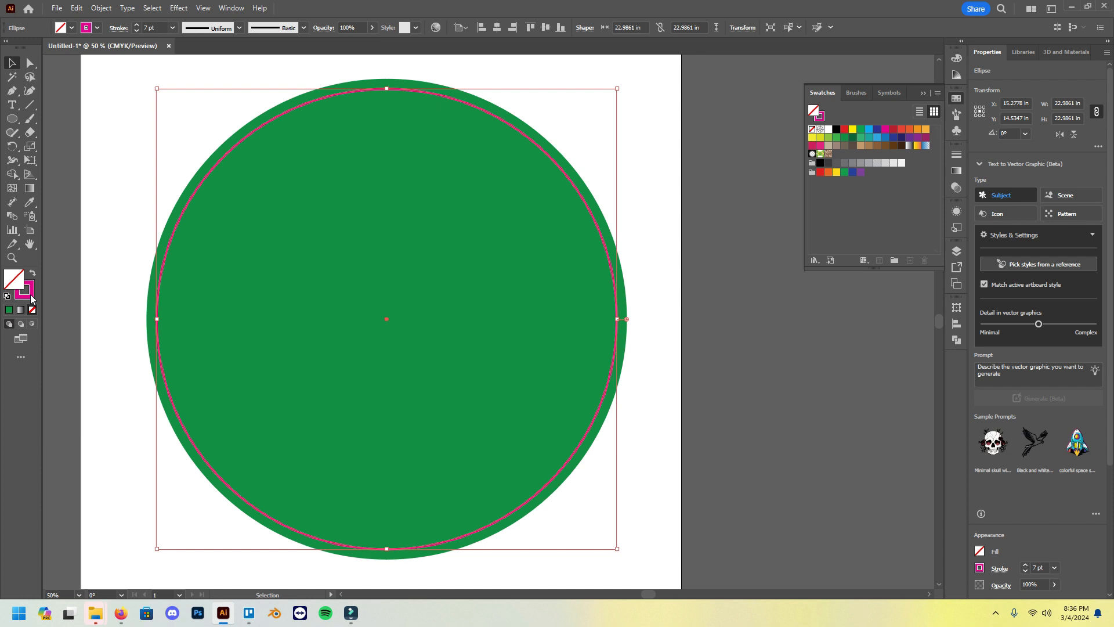
pyautogui.moveTo(32, 298)
pyautogui.mouseDown()
pyautogui.moveTo(455, 269)
pyautogui.moveTo(836, 157)
pyautogui.mouseUp()
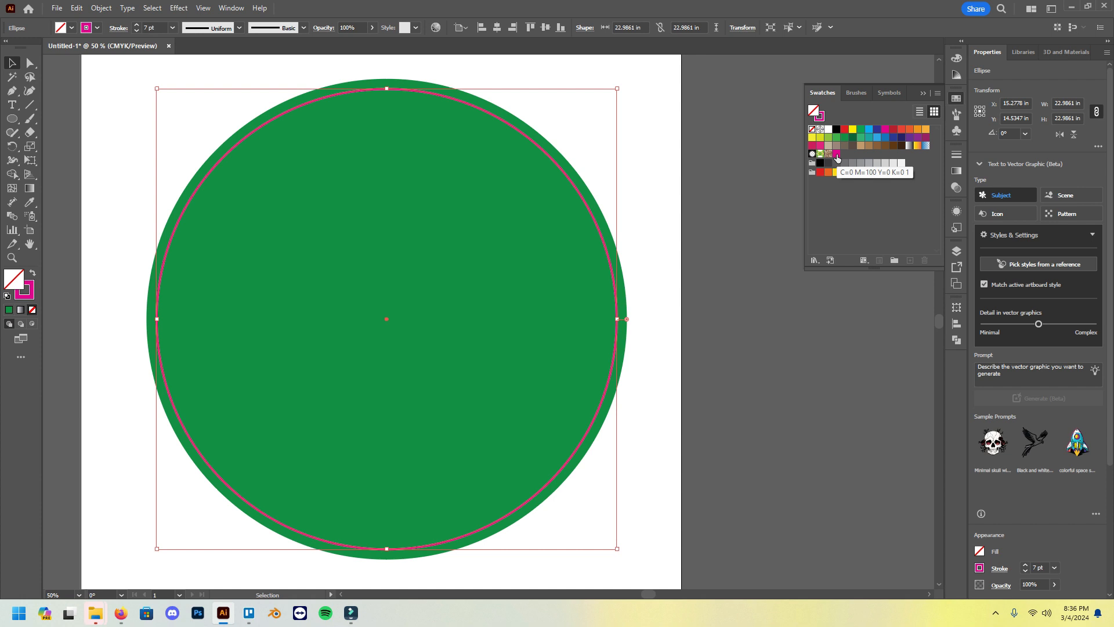
# Set the new magenta swatch's color type to Spot Color, keeping its CMYK mix of 0, 100, 0, 0.
pyautogui.click(837, 156)
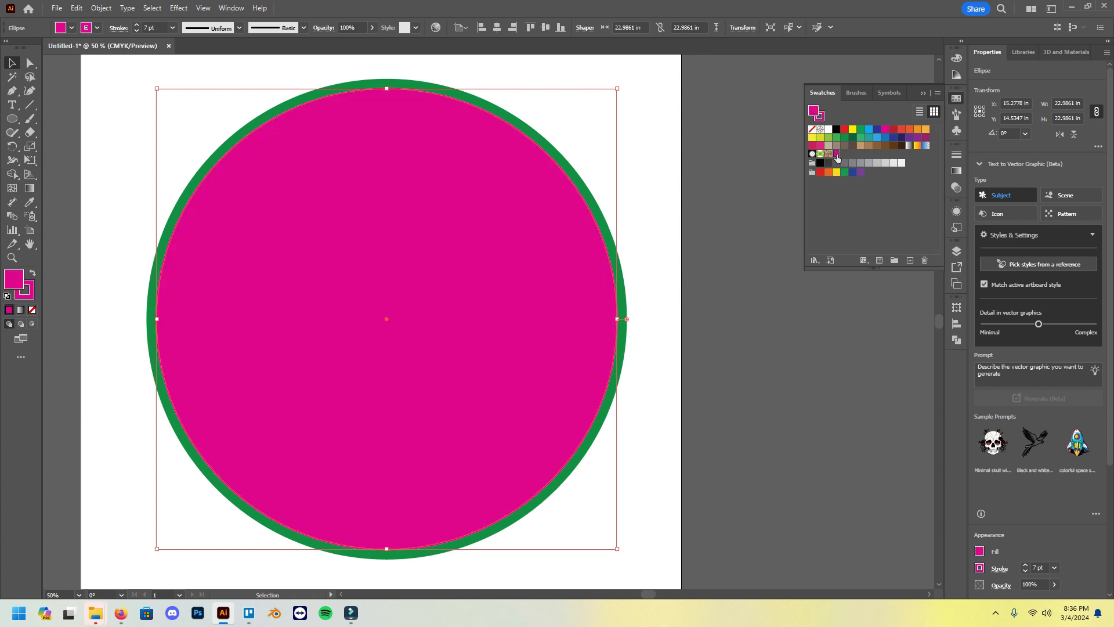
pyautogui.doubleClick(837, 155)
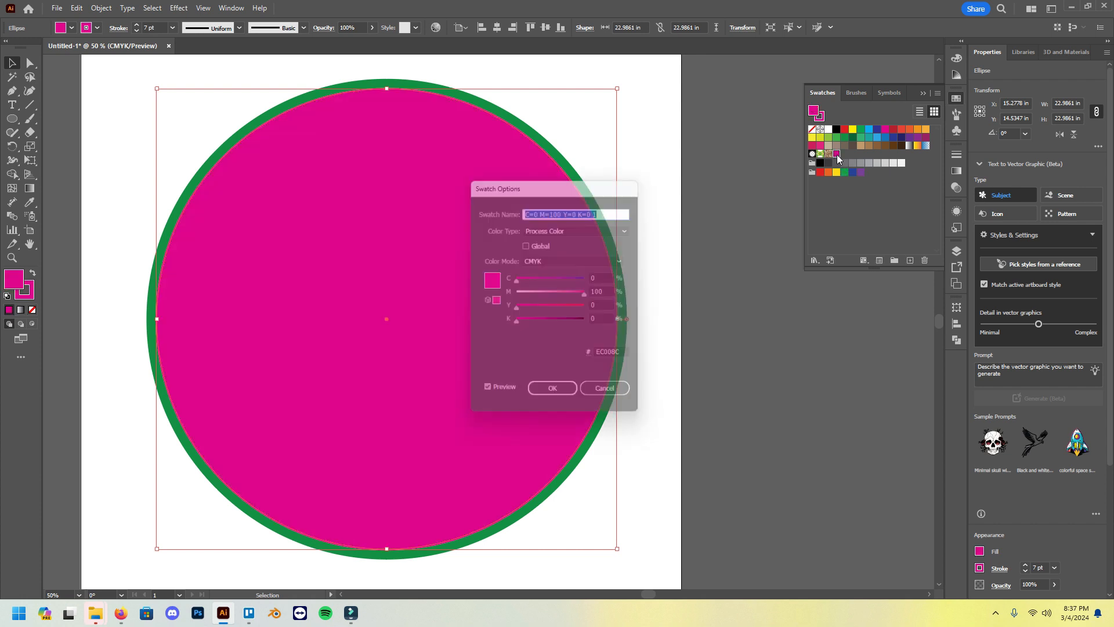
pyautogui.click(605, 226)
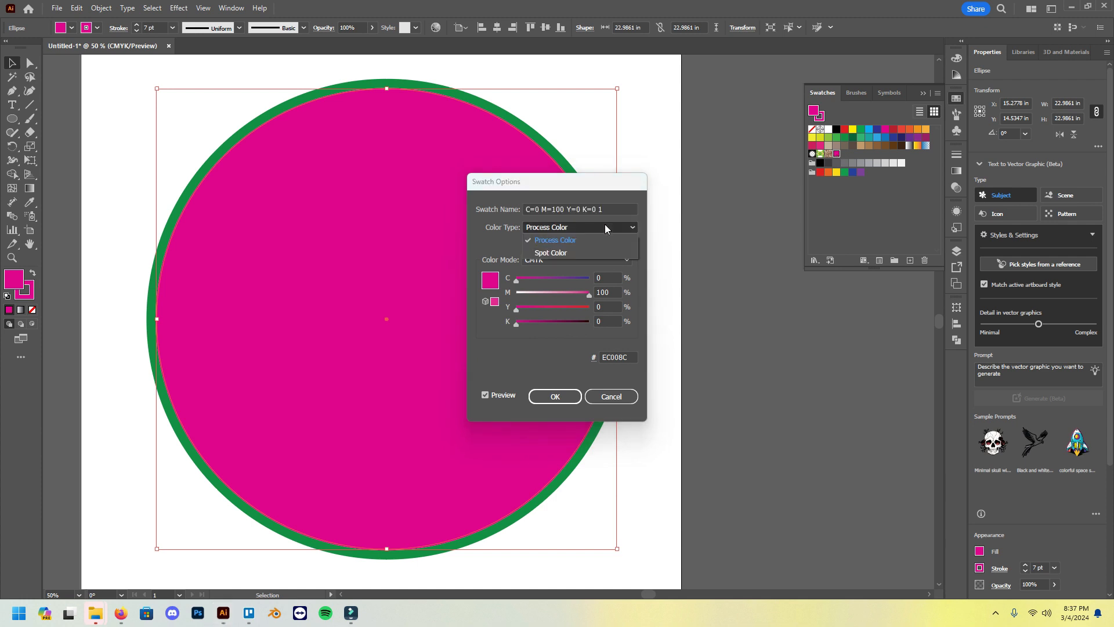
pyautogui.click(590, 251)
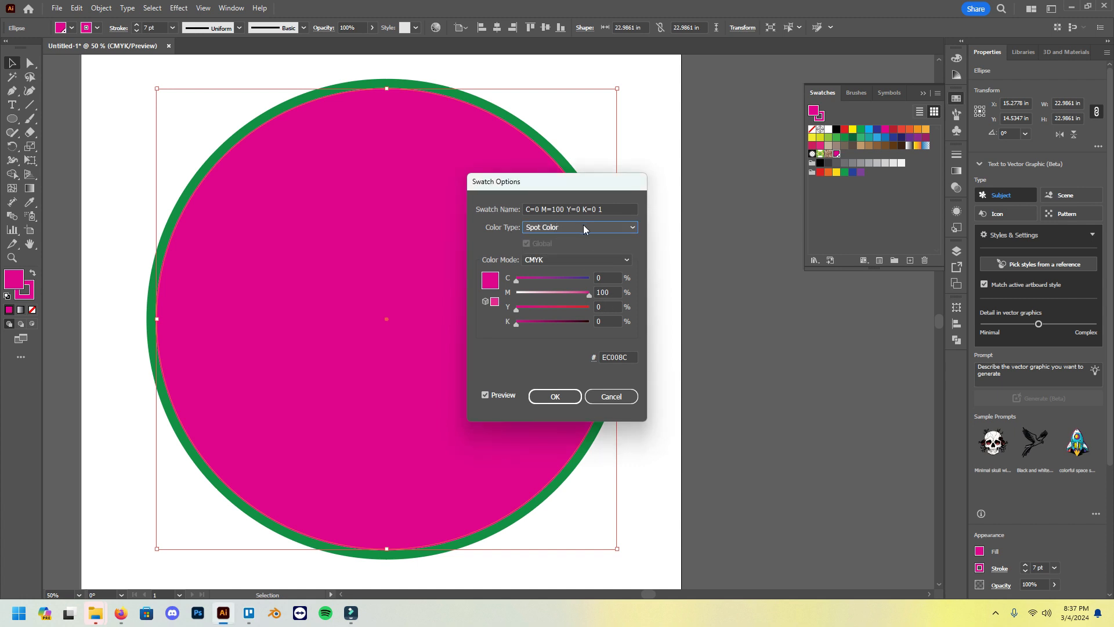
pyautogui.click(559, 399)
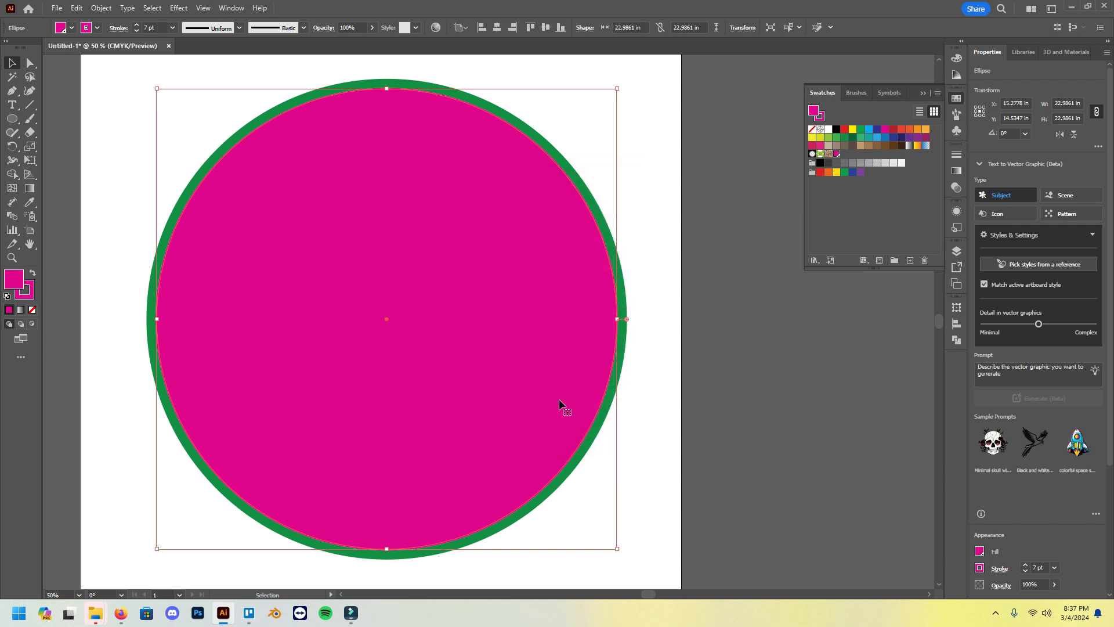
# Remove the fill from the cut line circle and apply the magenta spot swatch to its stroke.
pyautogui.click(32, 309)
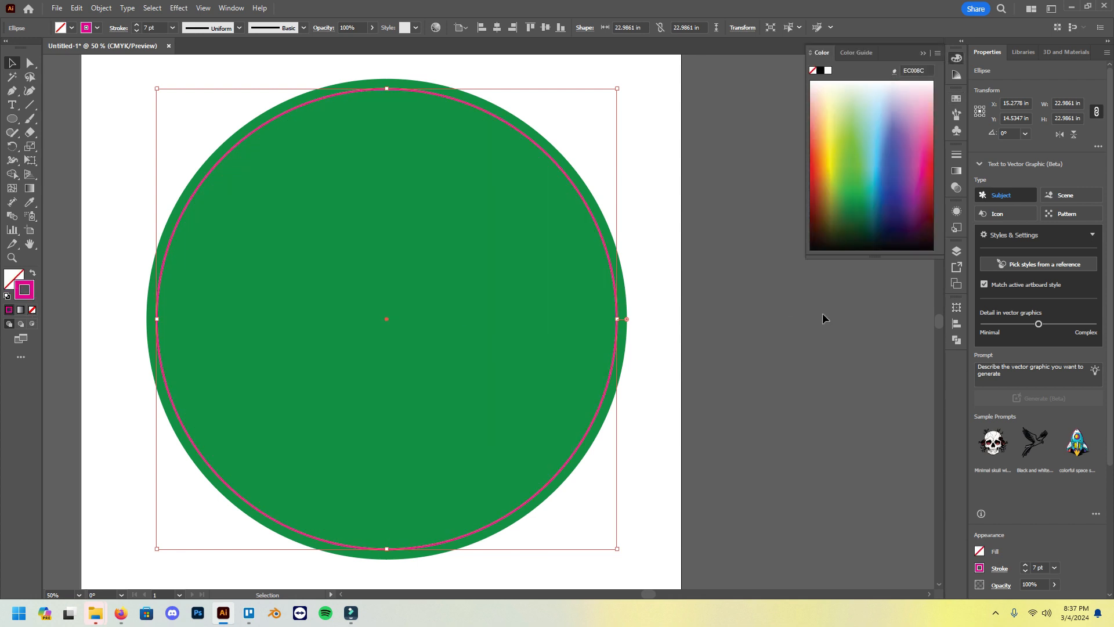
pyautogui.click(980, 568)
pyautogui.click(956, 98)
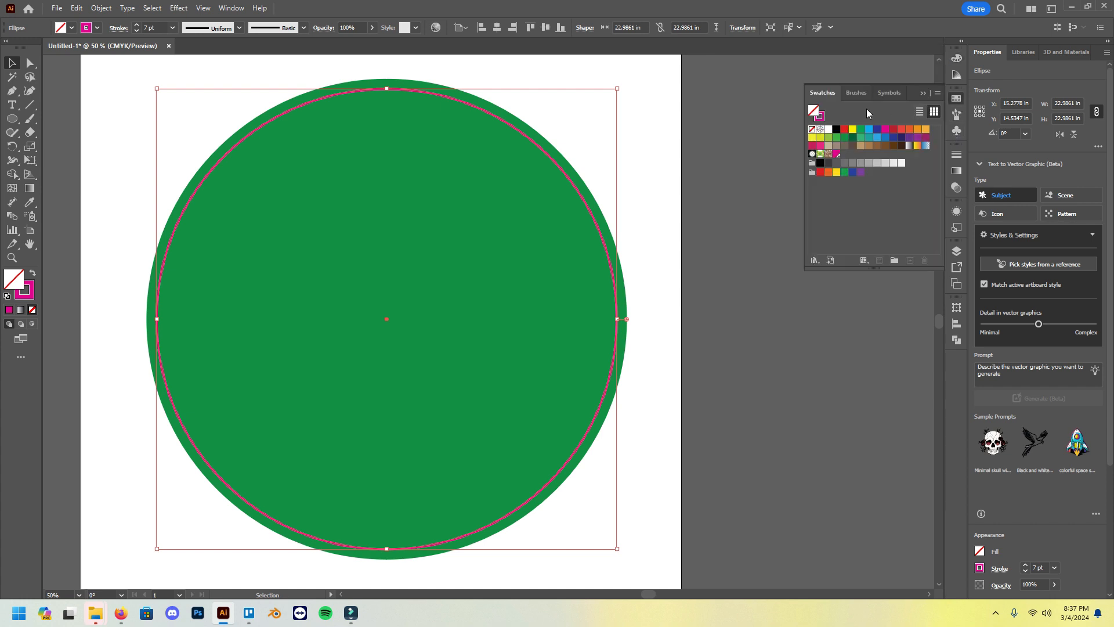
pyautogui.click(820, 119)
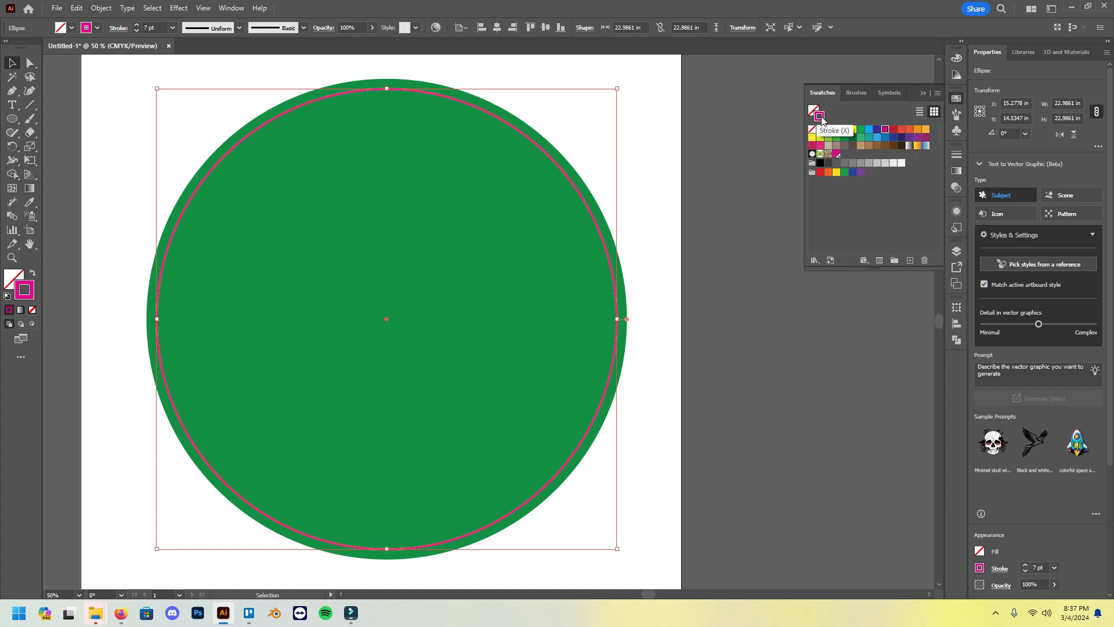
pyautogui.click(836, 154)
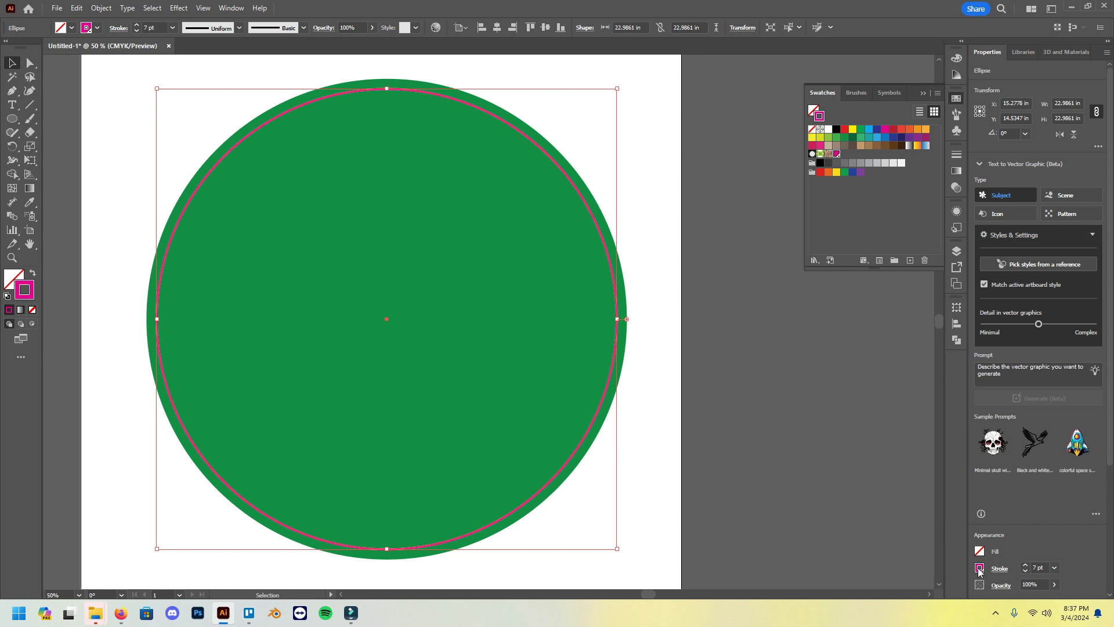
pyautogui.click(853, 504)
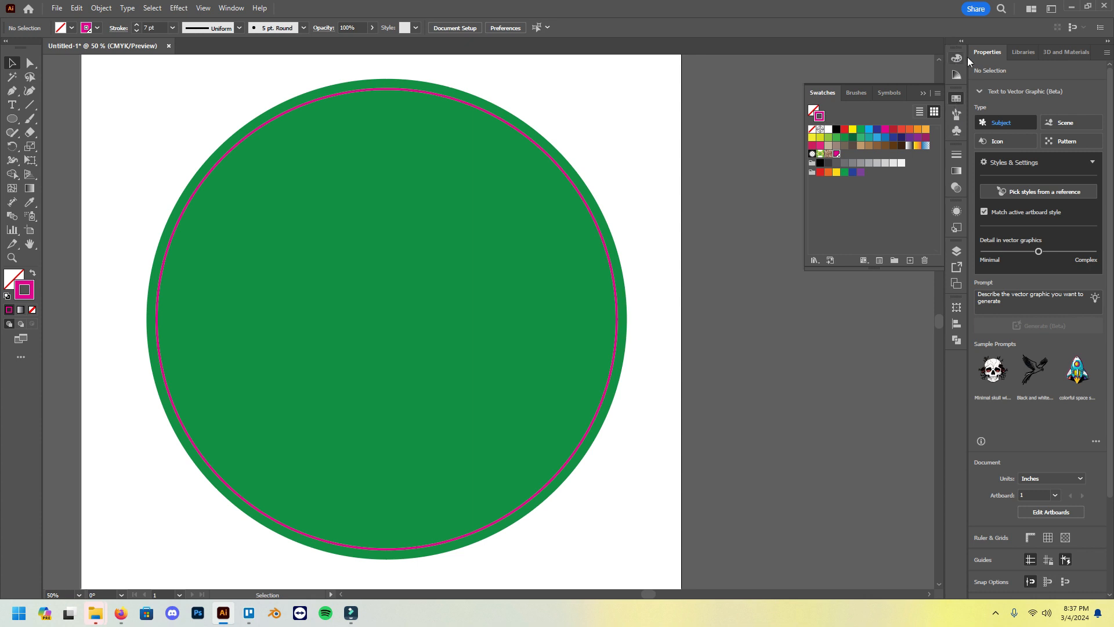
# Inspect the magenta cut line against the green bleed edge with the swatches collapsed, and clear the selection.
pyautogui.click(606, 248)
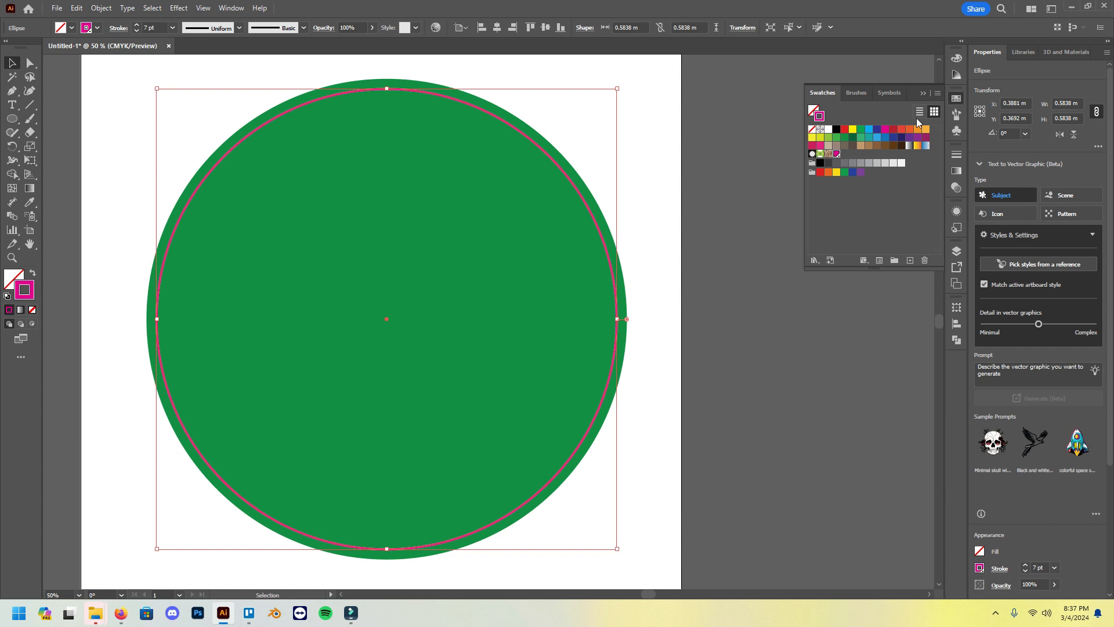
pyautogui.click(923, 93)
pyautogui.scroll(-1, 800, 212)
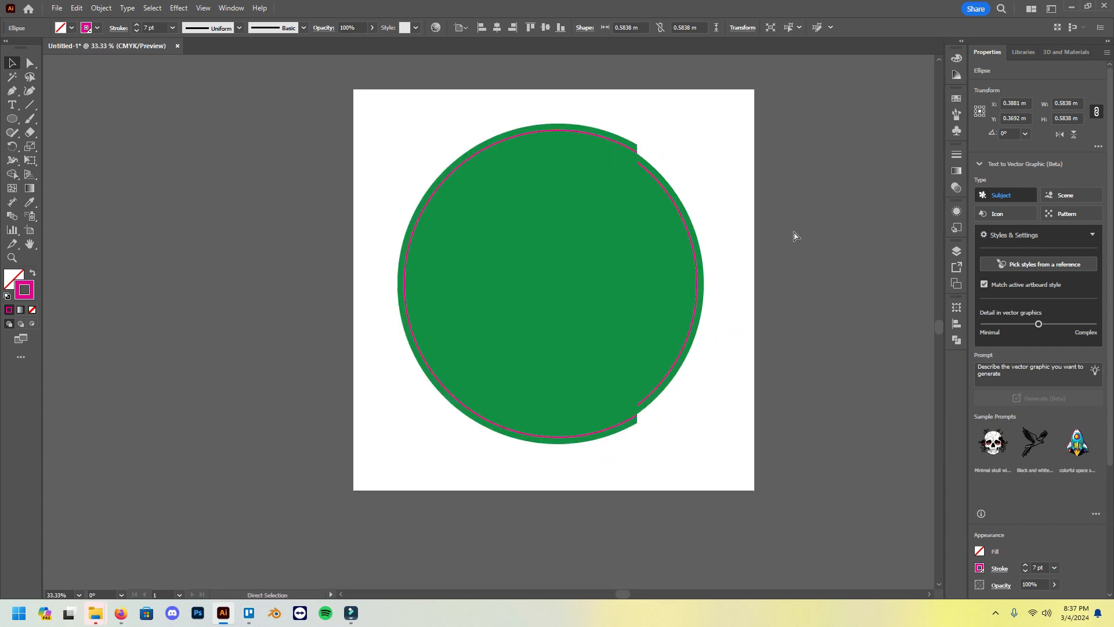
pyautogui.hscroll(3, 743, 232)
pyautogui.scroll(1, 677, 214)
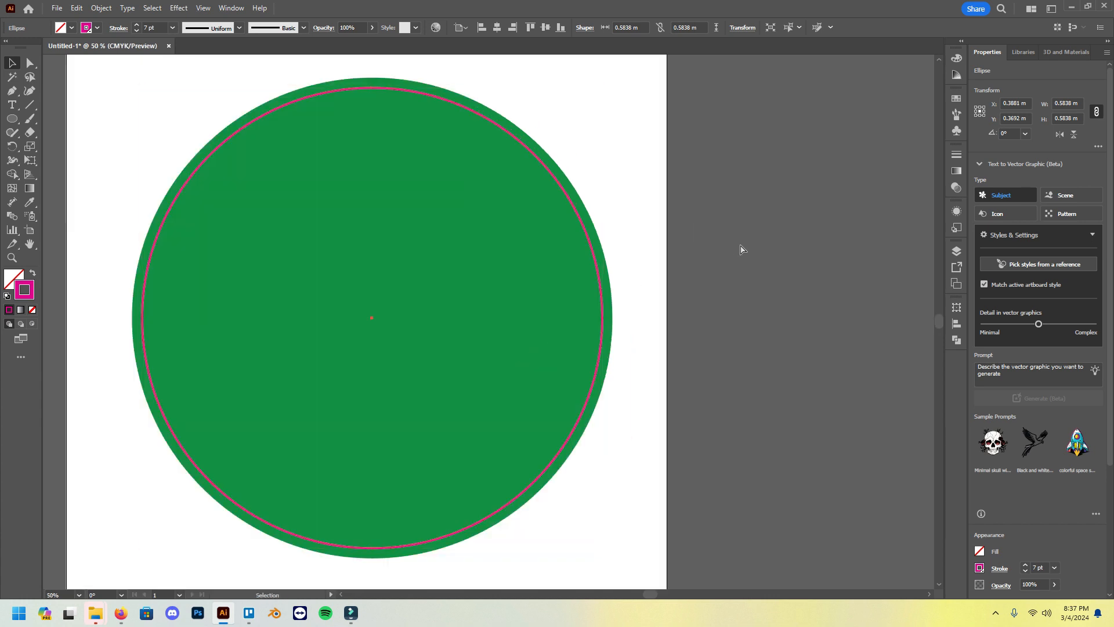
pyautogui.hscroll(-2, 740, 243)
pyautogui.scroll(-1, 740, 243)
pyautogui.hscroll(1, 740, 243)
pyautogui.click(739, 243)
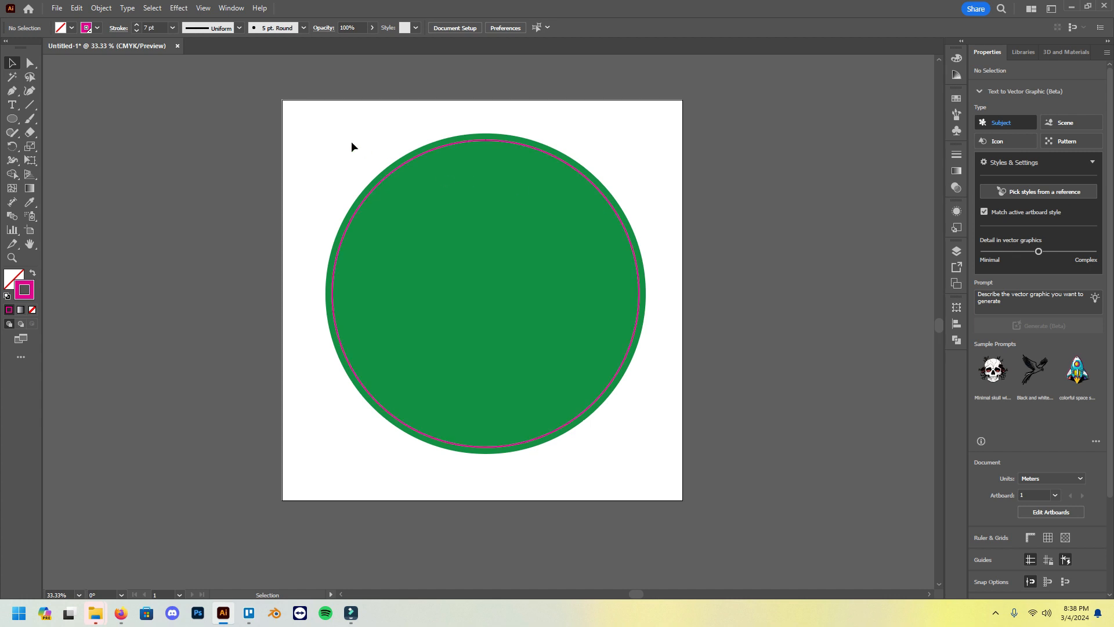
# Select both circles, look up the document color mode option, and deselect the artwork.
pyautogui.moveTo(276, 93); pyautogui.dragTo(702, 467)
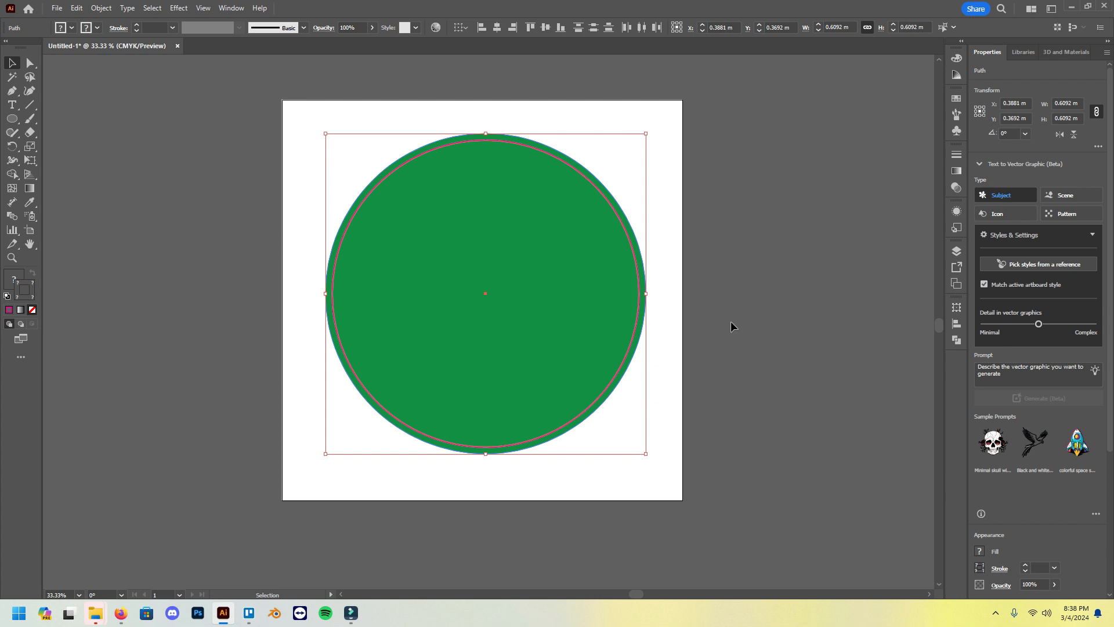
pyautogui.click(214, 119)
pyautogui.moveTo(269, 109); pyautogui.dragTo(767, 532)
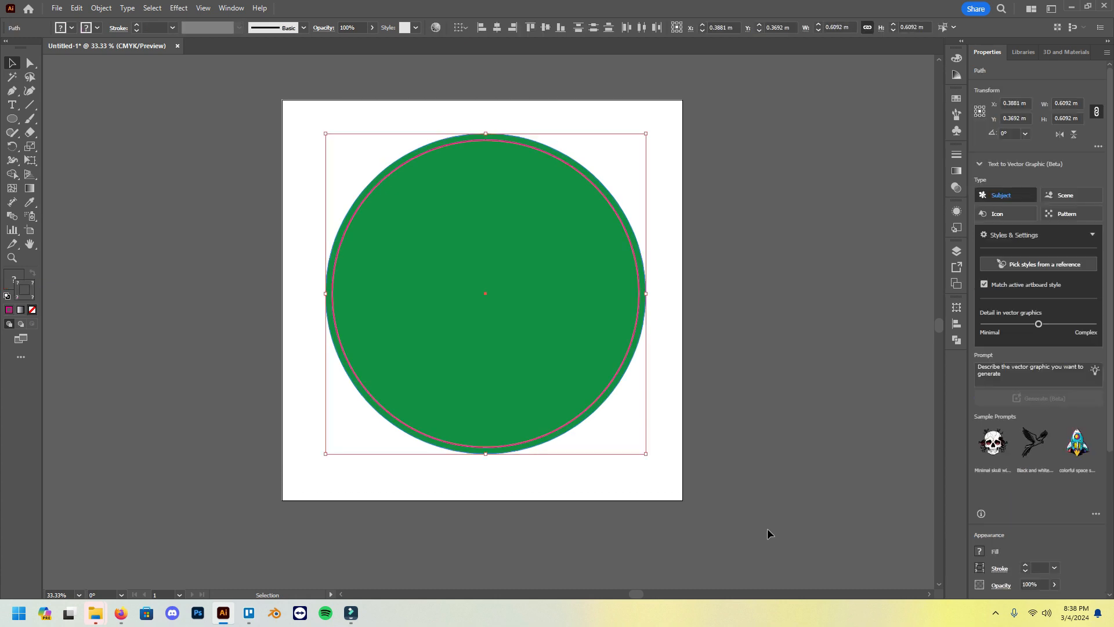
pyautogui.click(57, 8)
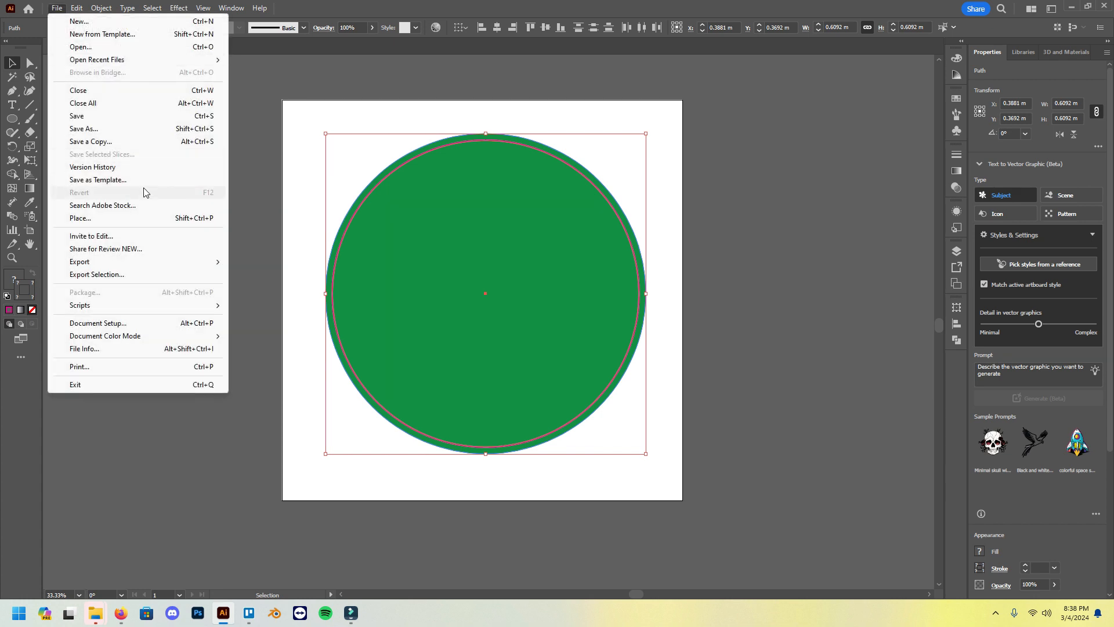
pyautogui.moveTo(194, 338)
pyautogui.click(254, 268)
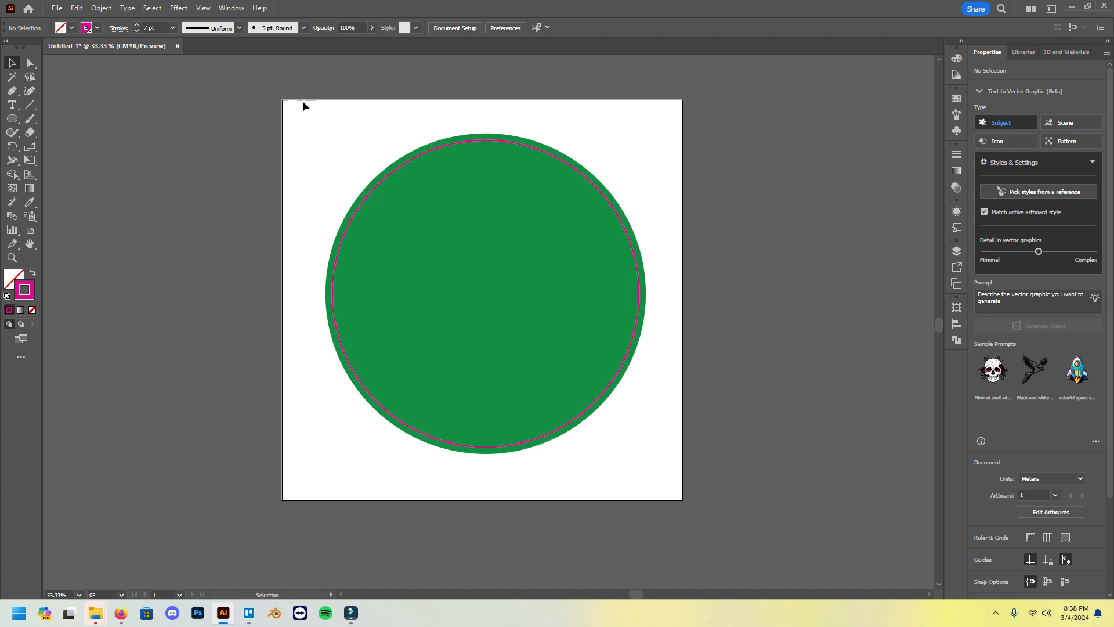
# Hide and show the CutContour and Print layers in turn to examine which circle each one holds.
pyautogui.click(471, 141)
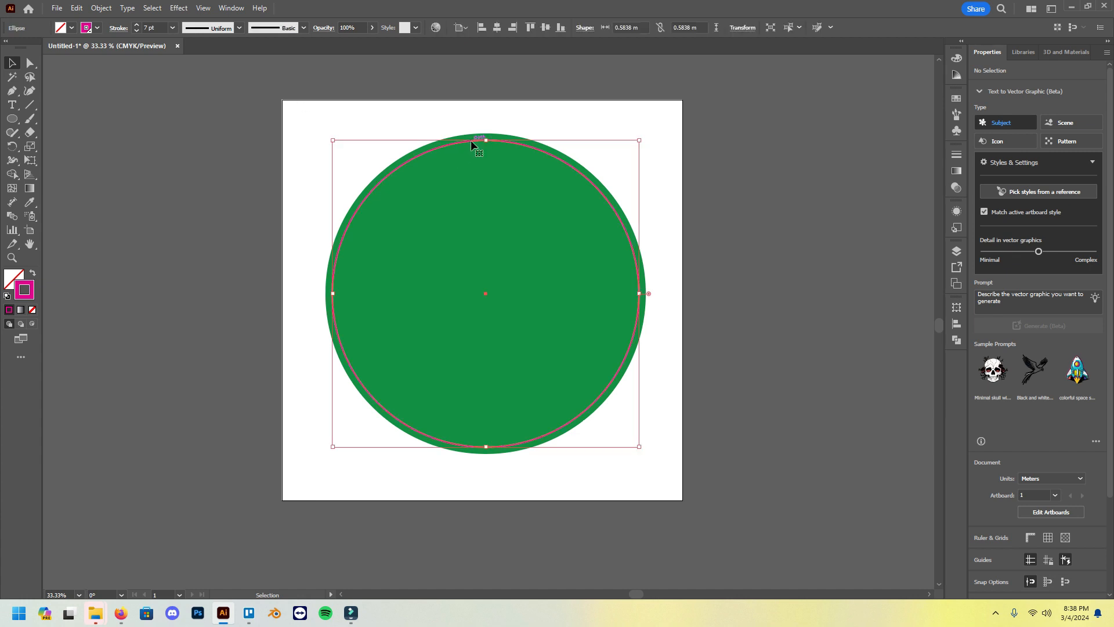
pyautogui.click(959, 253)
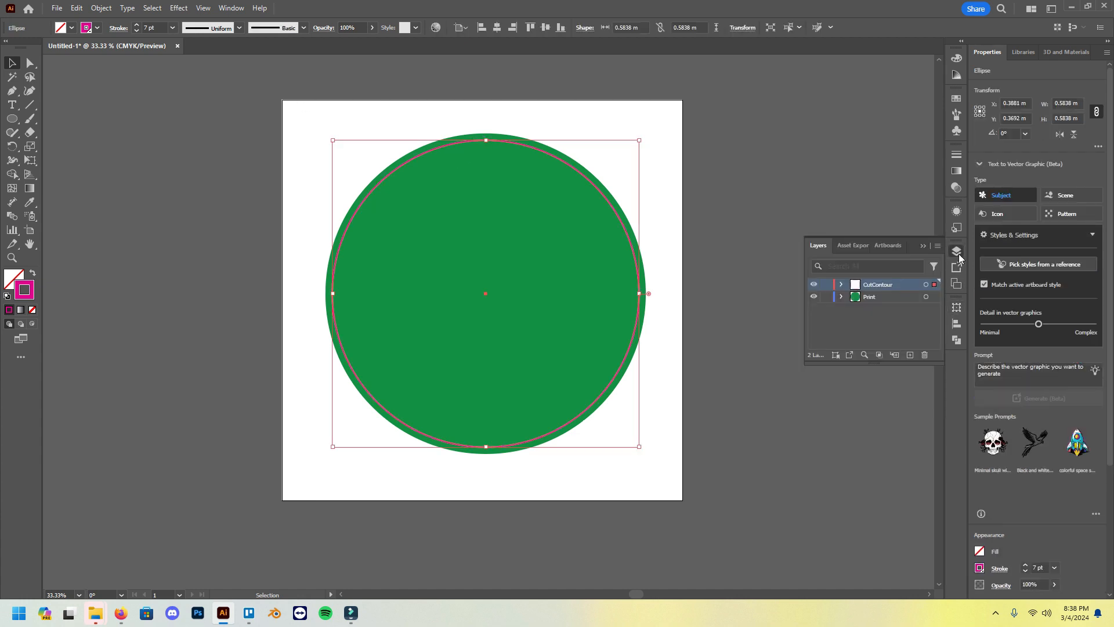
pyautogui.click(814, 284)
pyautogui.click(814, 284)
pyautogui.click(814, 297)
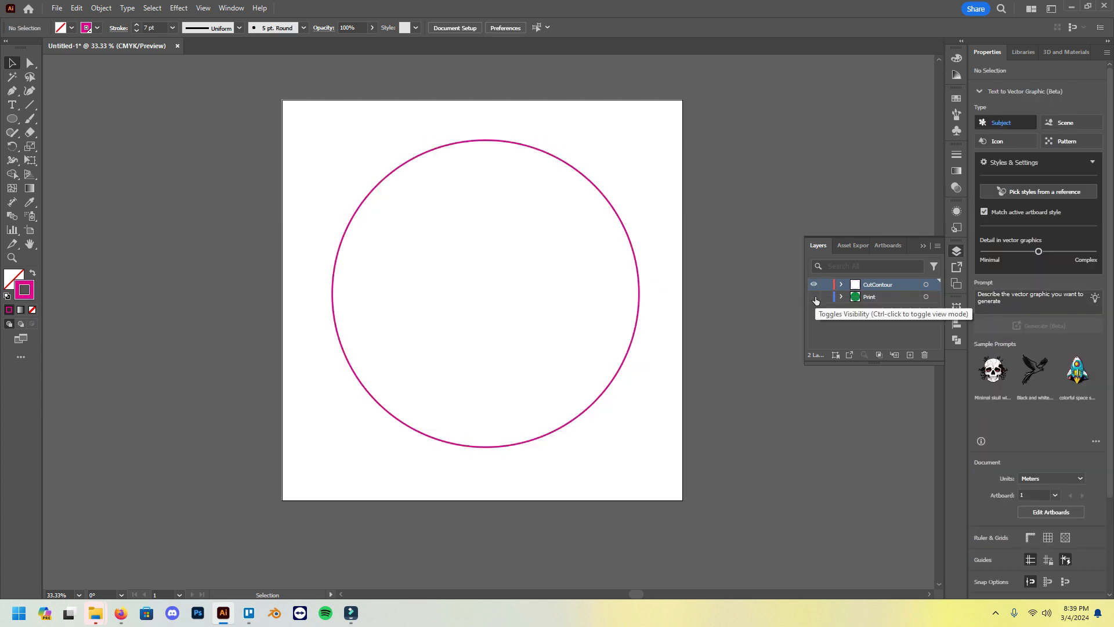
pyautogui.click(815, 297)
pyautogui.click(922, 245)
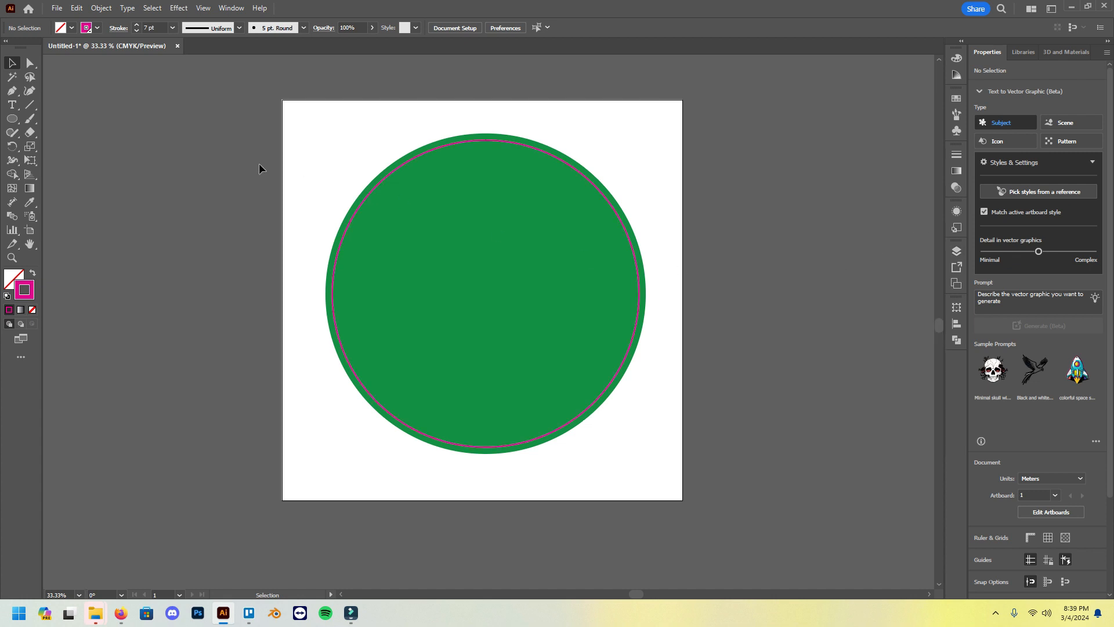
# Draw a rectangle about 0.6946 m square around the circles on the CutContour layer.
pyautogui.click(13, 120)
pyautogui.moveTo(13, 120); pyautogui.dragTo(58, 118)
pyautogui.moveTo(300, 111); pyautogui.dragTo(665, 476)
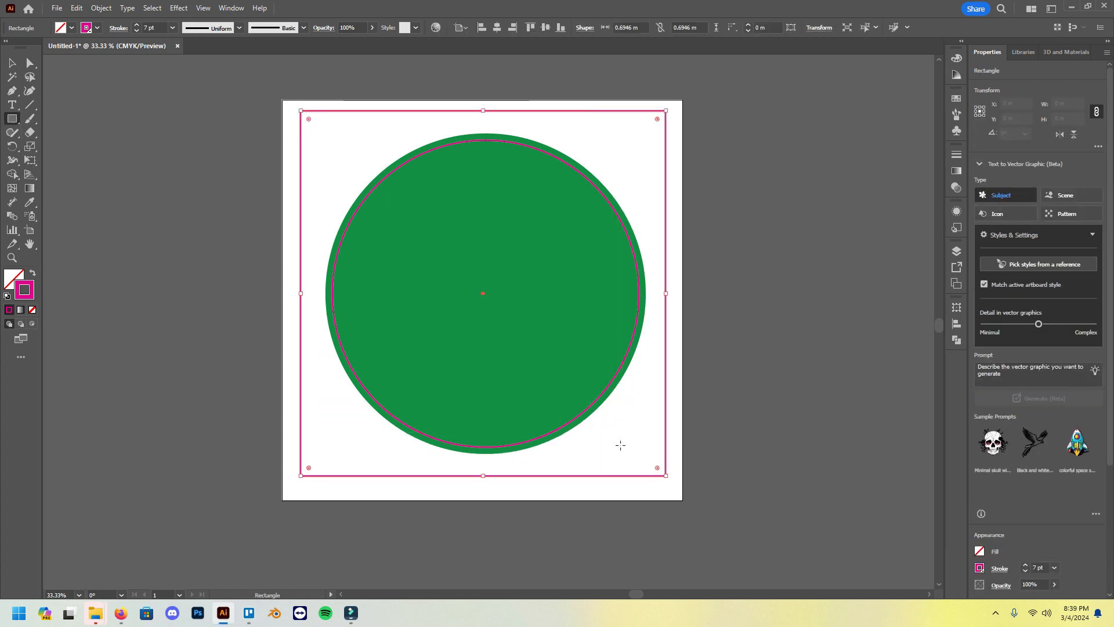
# Set the surrounding rectangle's stroke color to black, hex 000000, and deselect it.
pyautogui.doubleClick(30, 296)
pyautogui.write('000000')
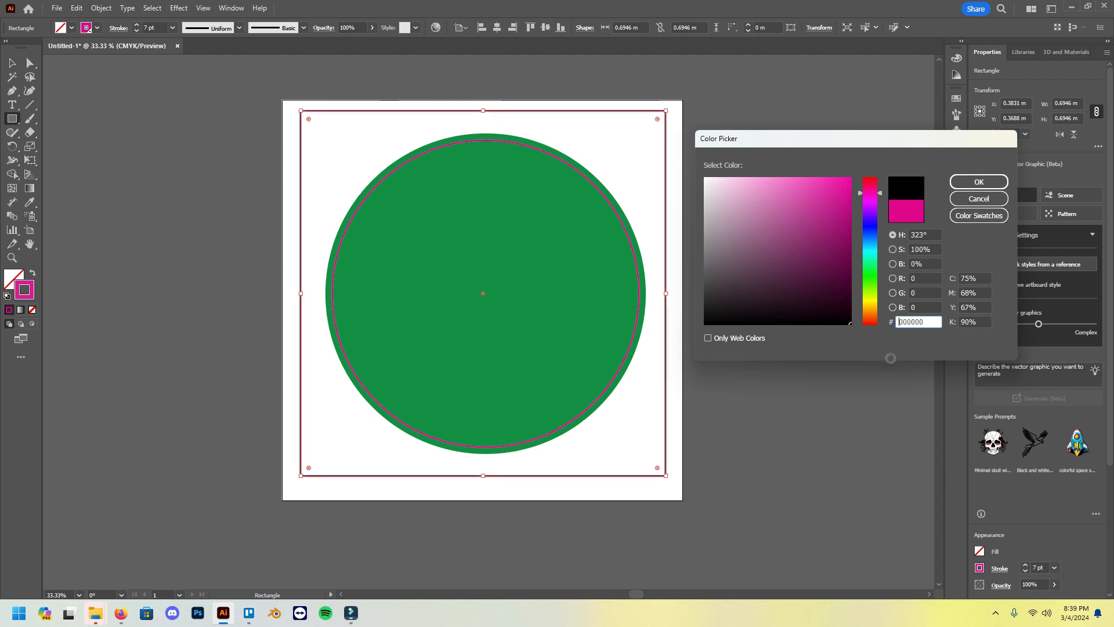
pyautogui.click(981, 185)
pyautogui.click(10, 62)
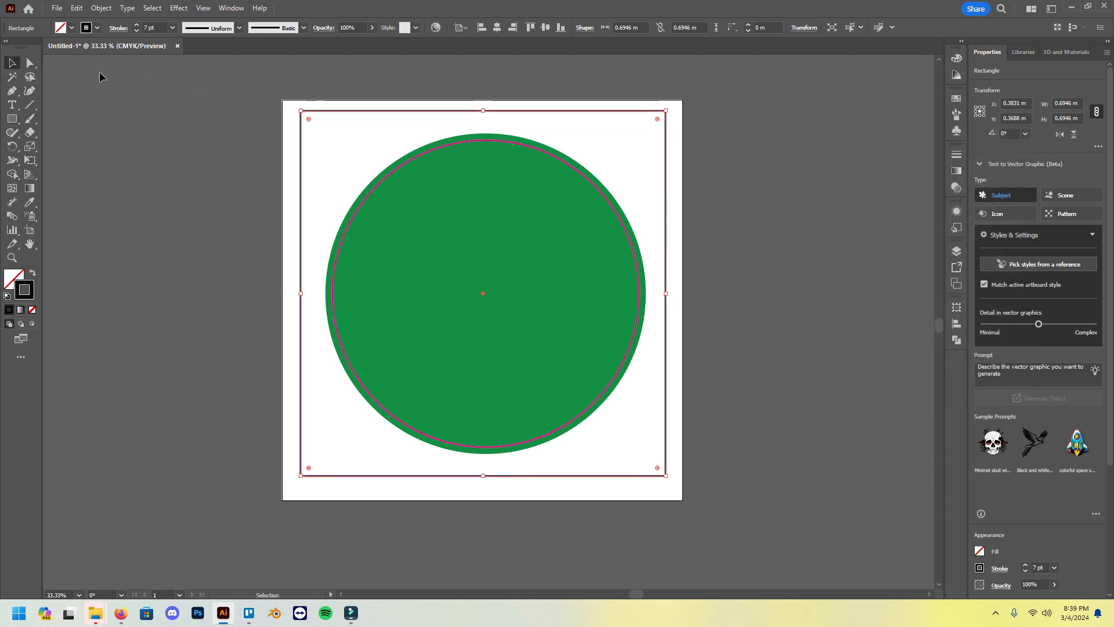
pyautogui.click(99, 77)
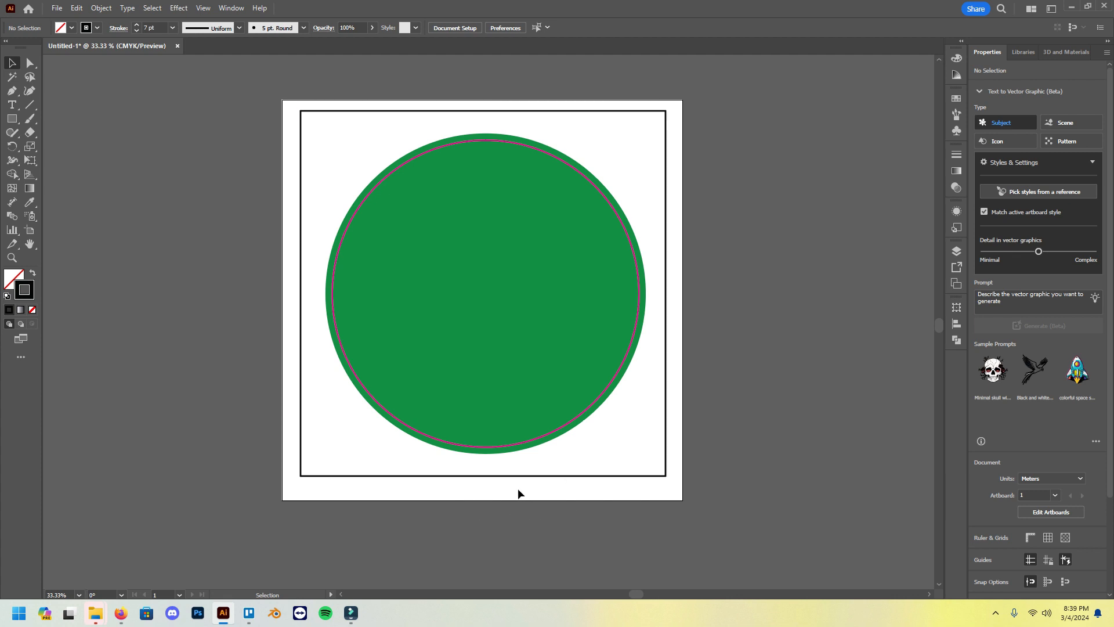
# Check which layer the black rectangle around the circles sits on, and delete the rectangle.
pyautogui.click(533, 475)
pyautogui.click(650, 492)
pyautogui.click(665, 239)
pyautogui.click(956, 251)
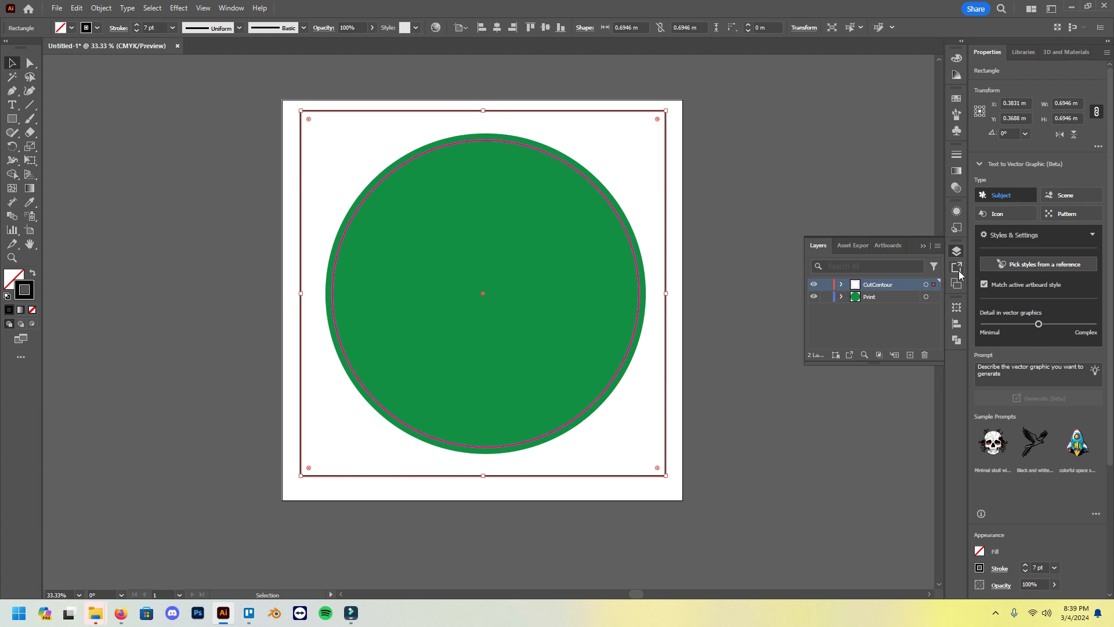
pyautogui.click(775, 229)
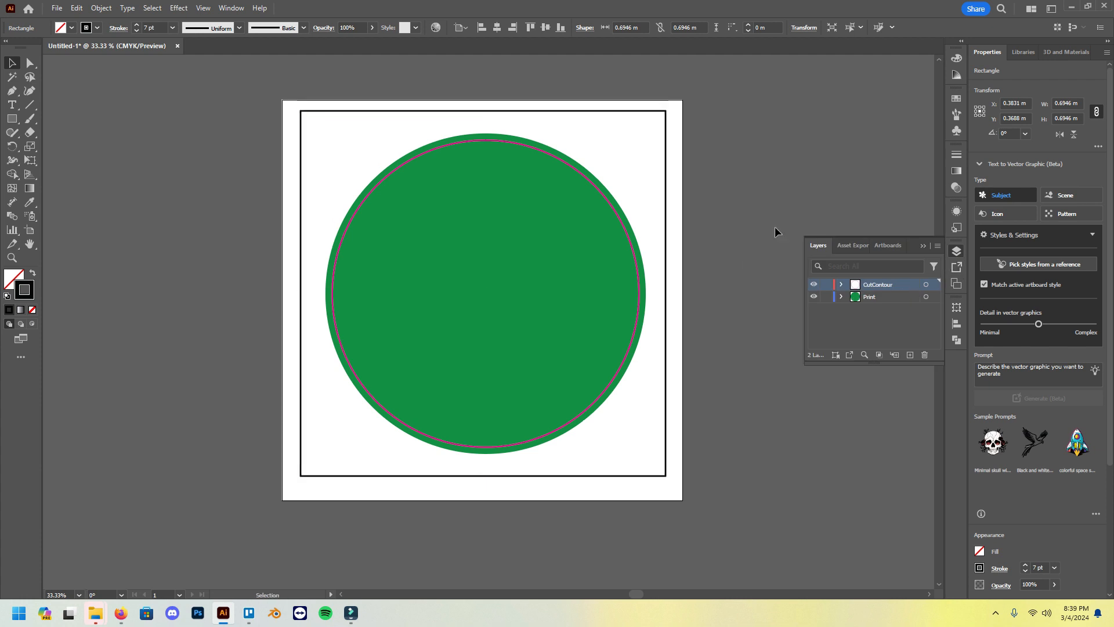
pyautogui.press('a')
pyautogui.click(665, 277)
pyautogui.press('Delete')
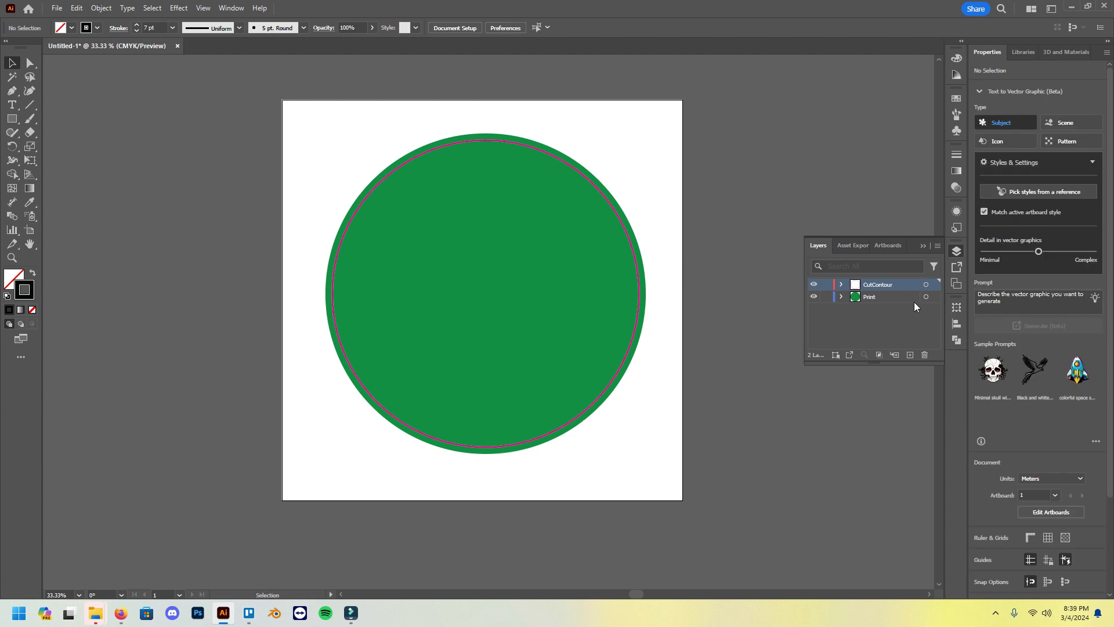
# Undo the deletion of the black rectangle around the circles and deselect it.
pyautogui.click(909, 300)
pyautogui.hotkey('ctrl', 'z')
pyautogui.click(763, 218)
# Hide and show the CutContour and Print layers in turn to examine which layer holds the black rectangle.
pyautogui.click(813, 283)
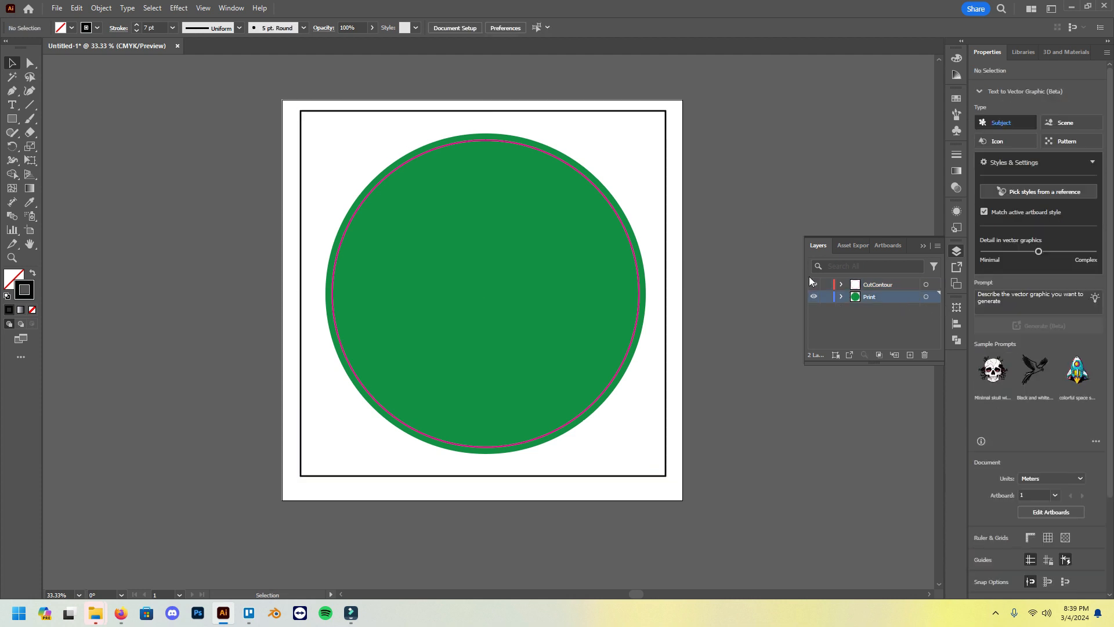
pyautogui.click(813, 283)
pyautogui.click(813, 296)
pyautogui.click(814, 297)
pyautogui.click(665, 352)
pyautogui.click(708, 335)
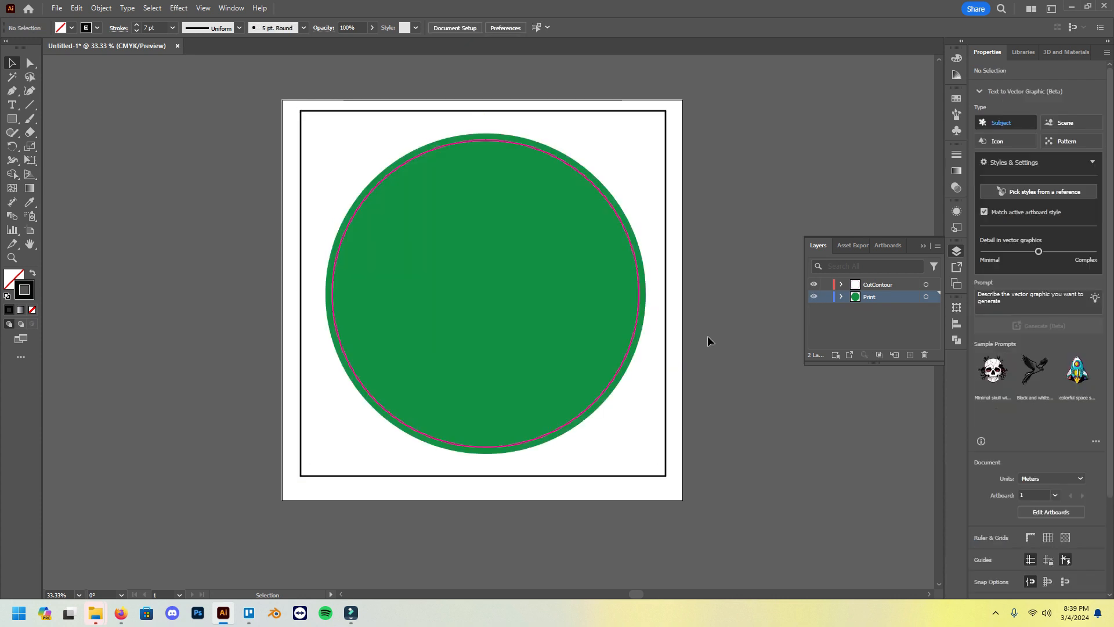
pyautogui.click(814, 297)
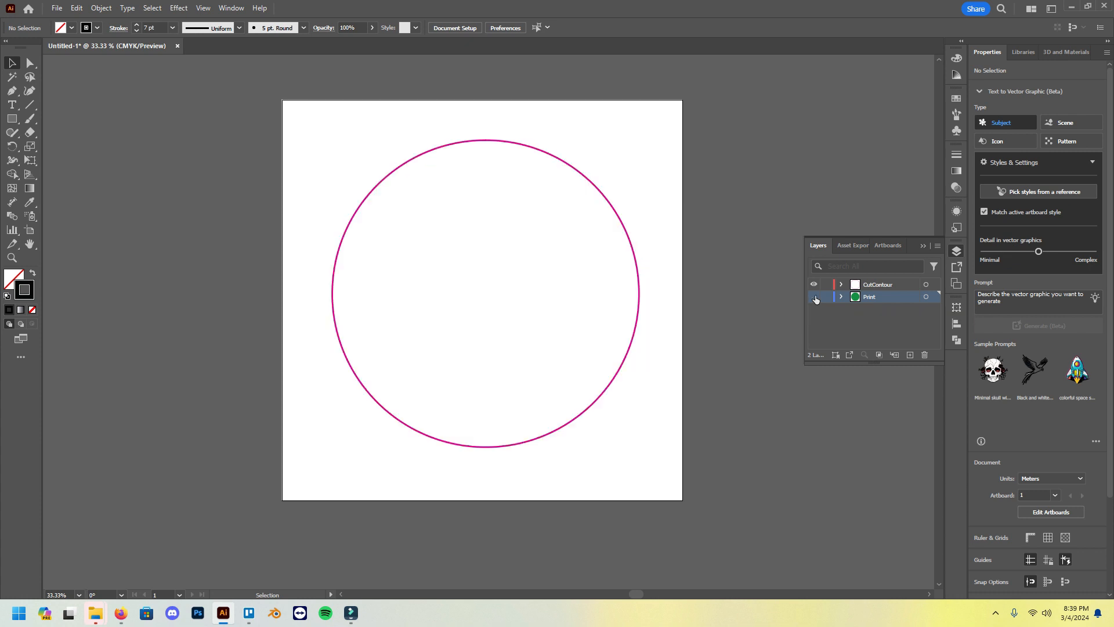
pyautogui.click(814, 296)
pyautogui.click(814, 285)
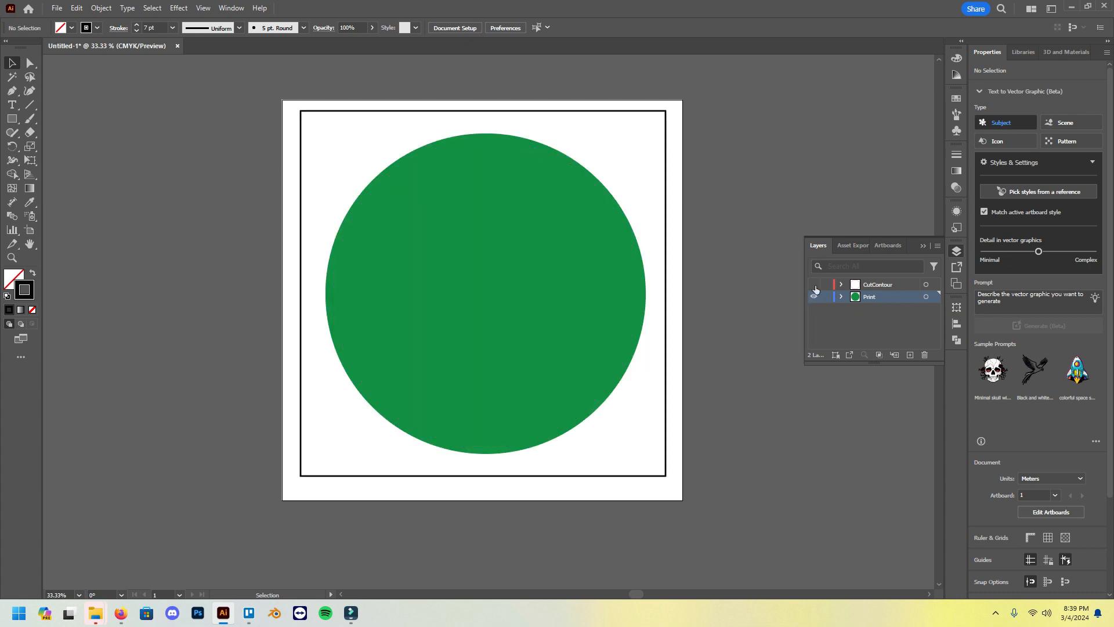
pyautogui.click(814, 285)
pyautogui.click(814, 297)
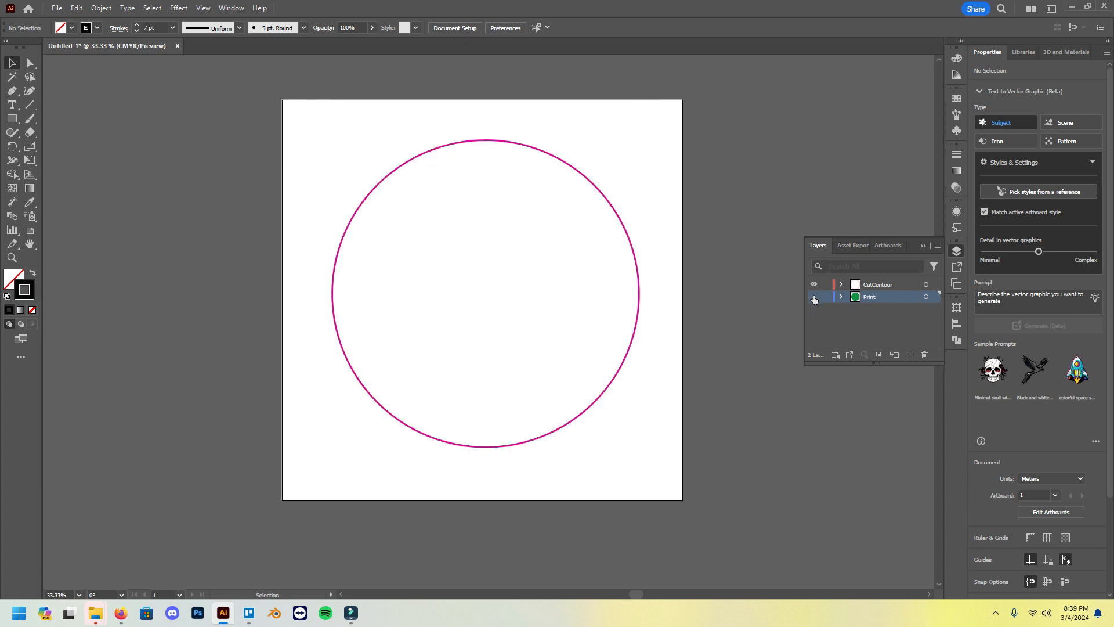
pyautogui.click(814, 297)
# Select the black rectangle, add a new layer named Crop, and place that layer above CutContour.
pyautogui.click(666, 349)
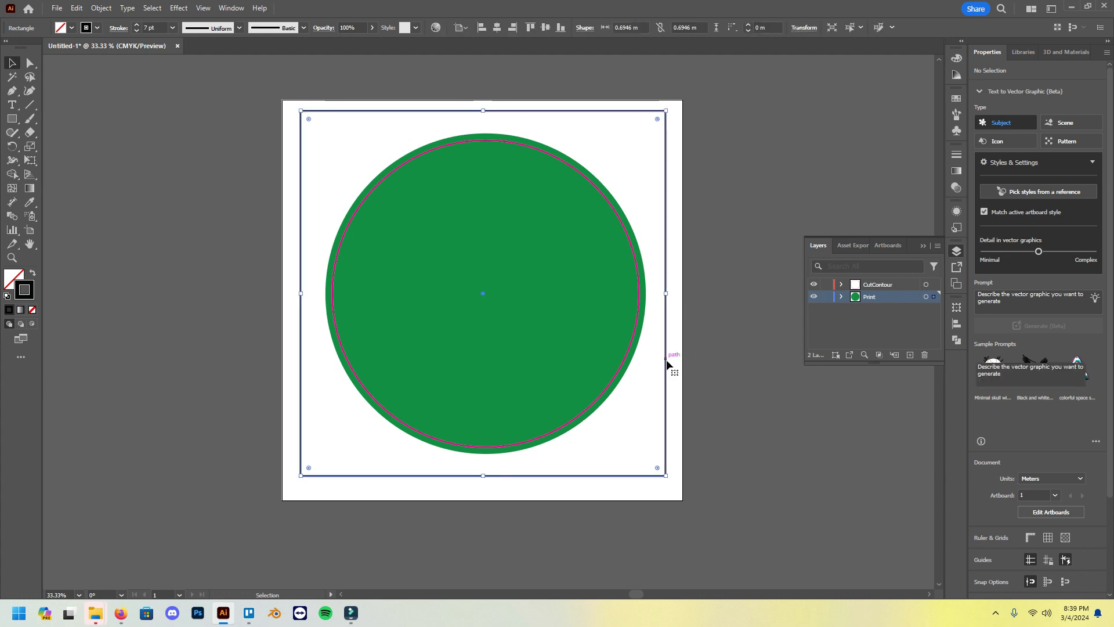
pyautogui.click(910, 354)
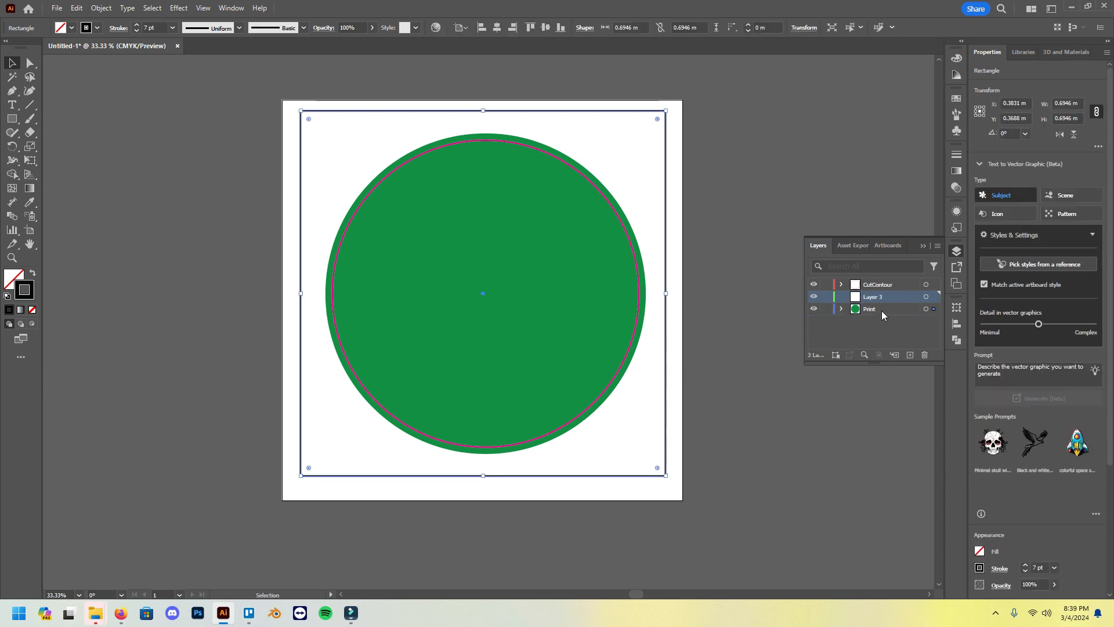
pyautogui.doubleClick(875, 296)
pyautogui.write('Crop')
pyautogui.click(904, 285)
pyautogui.moveTo(904, 285); pyautogui.dragTo(896, 299)
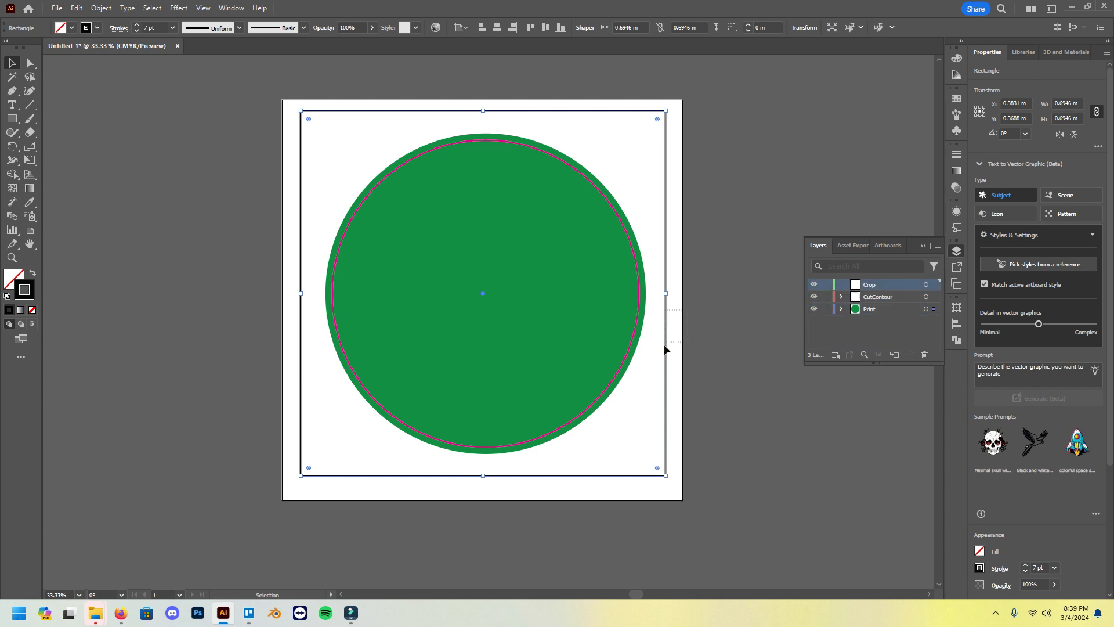
# Move the black rectangle onto the Crop layer in the same position, deselect it, and collapse the layer list.
pyautogui.click(743, 330)
pyautogui.hotkey('ctrl', 'f')
pyautogui.click(747, 279)
pyautogui.click(925, 246)
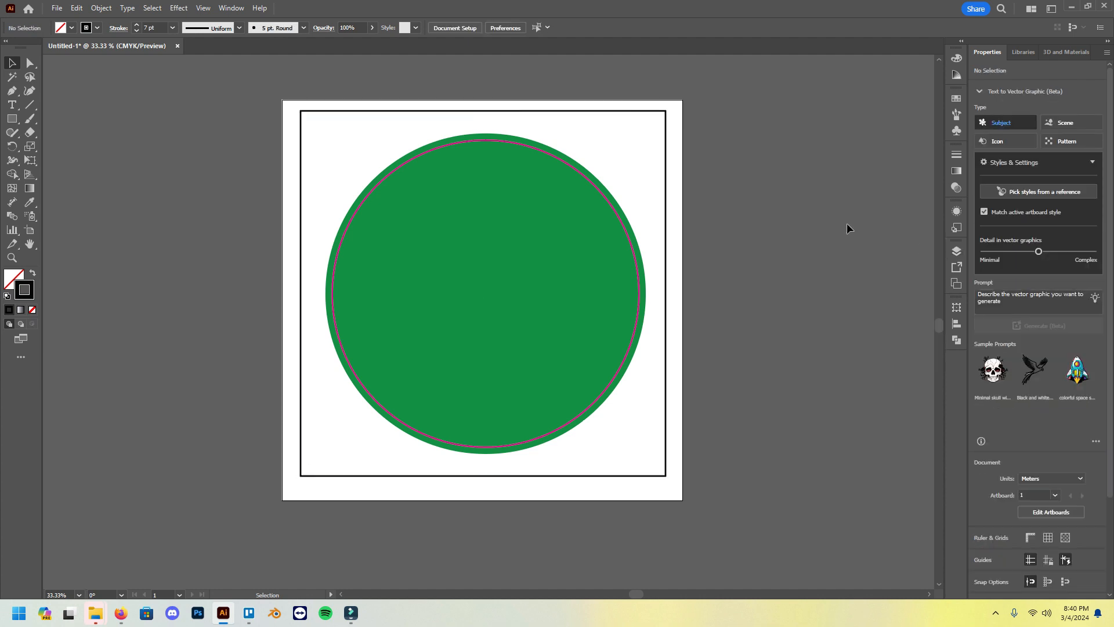
pyautogui.scroll(1, 814, 325)
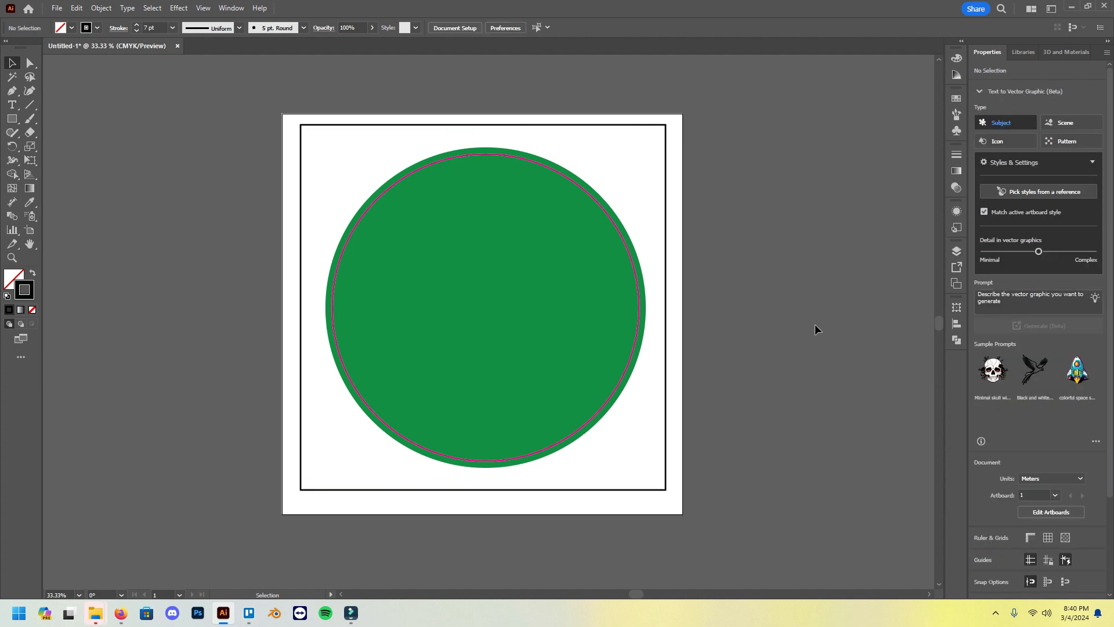